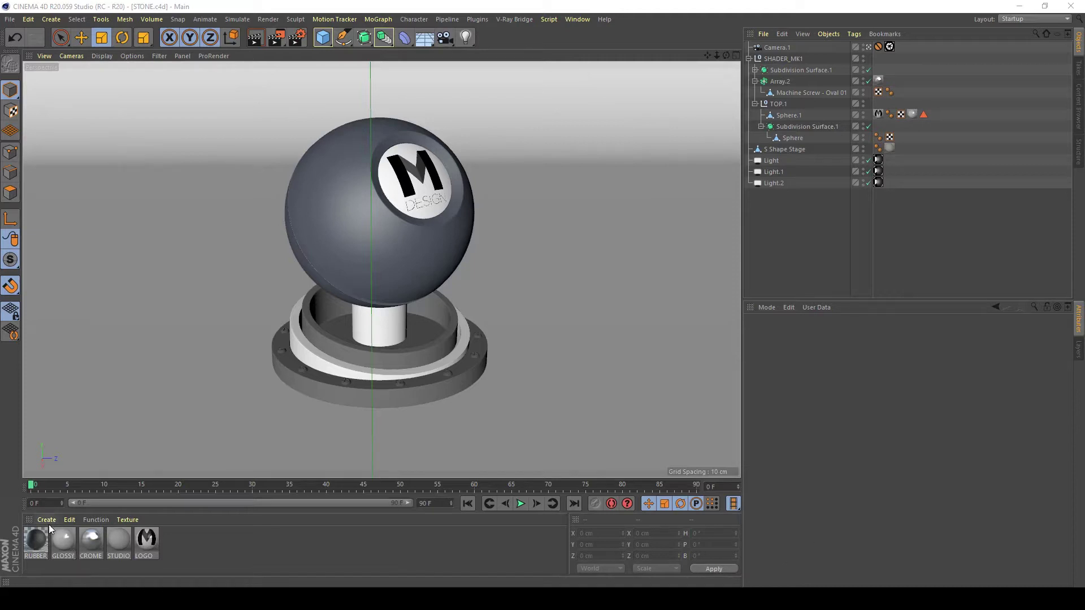
- Create a V-Ray Advanced Material and open its Diffuse Layer 1 settings in an enlarged Material Editor
click(49, 525)
mouse_move(87, 398)
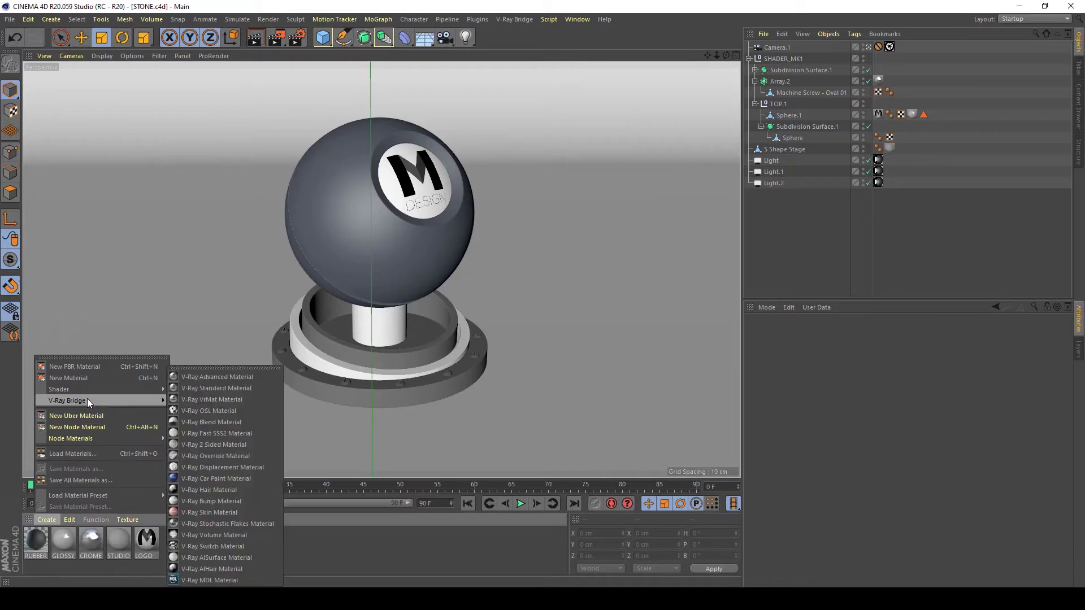
click(212, 377)
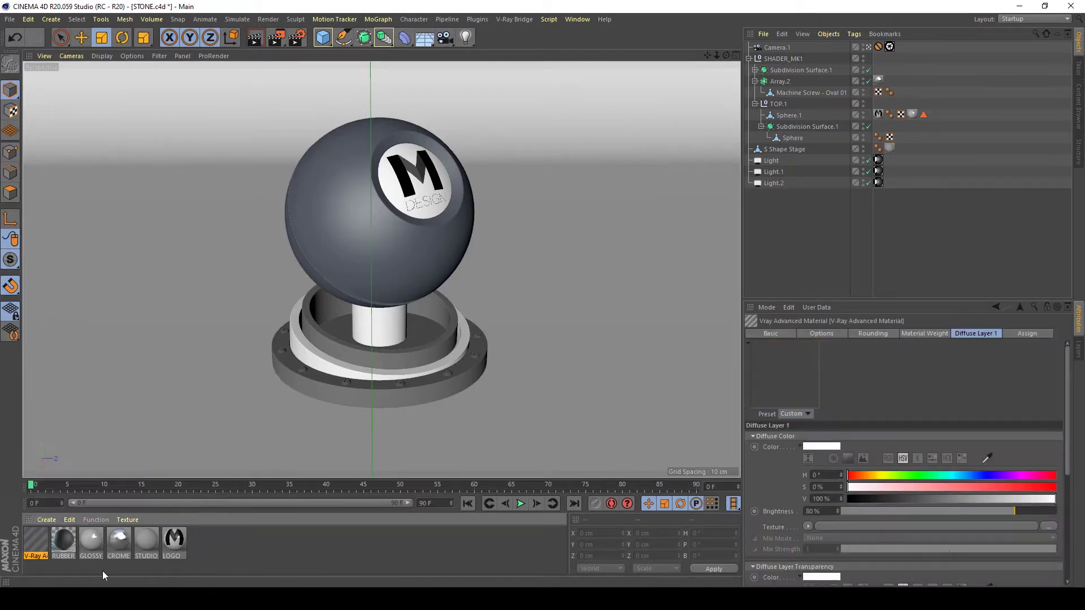
double_click(32, 541)
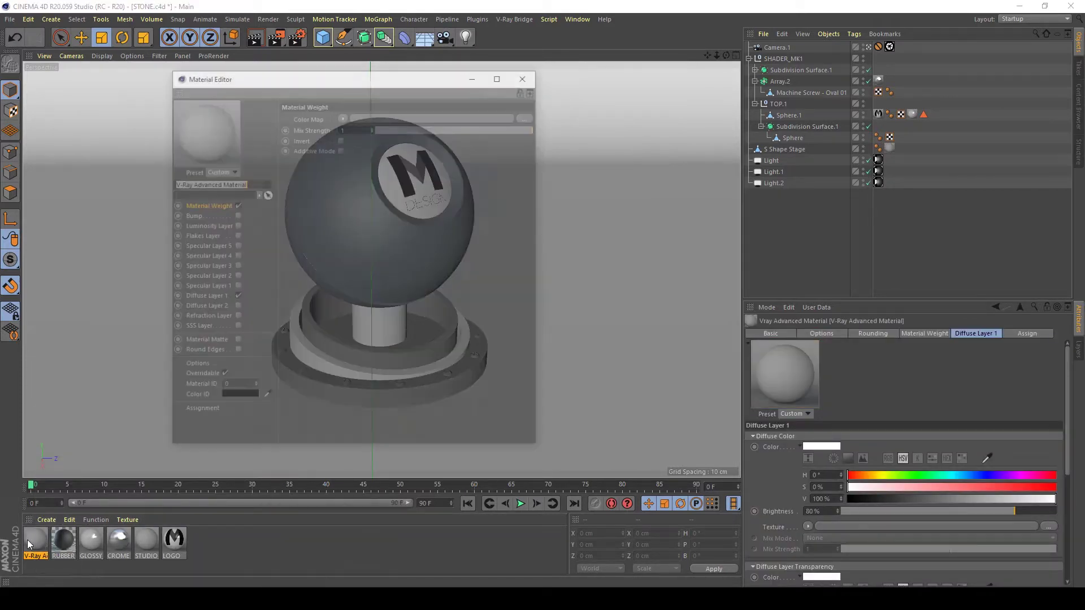
click(218, 298)
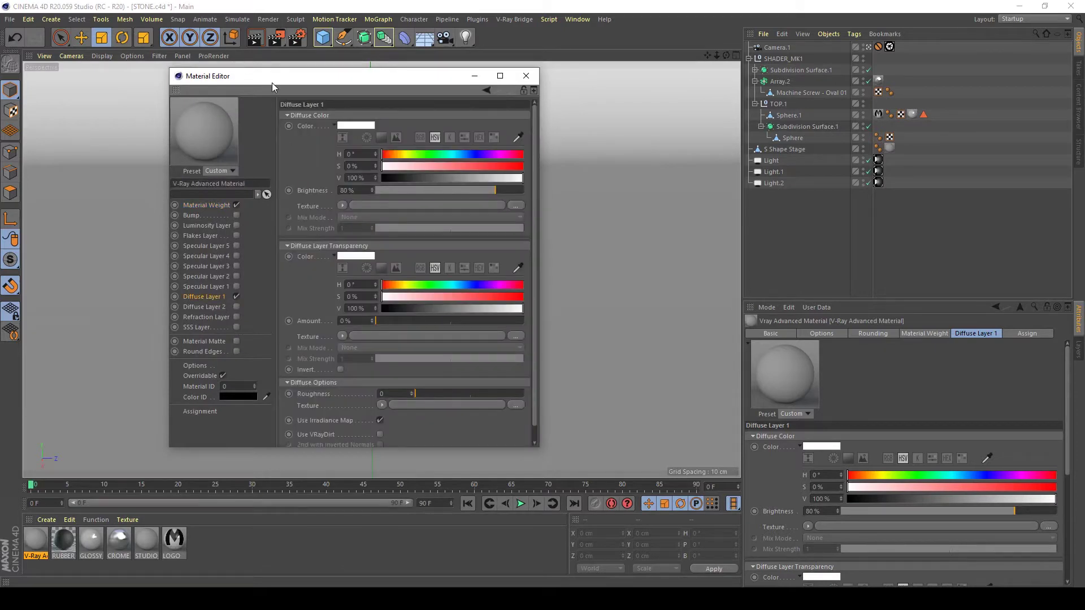
drag(273, 83, 275, 57)
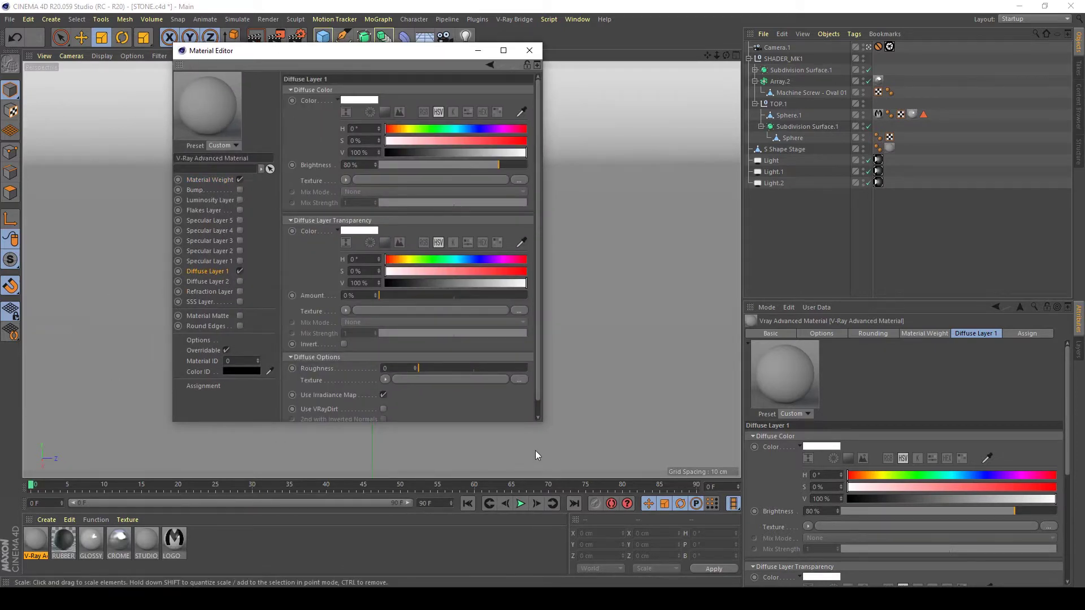
drag(540, 422, 621, 454)
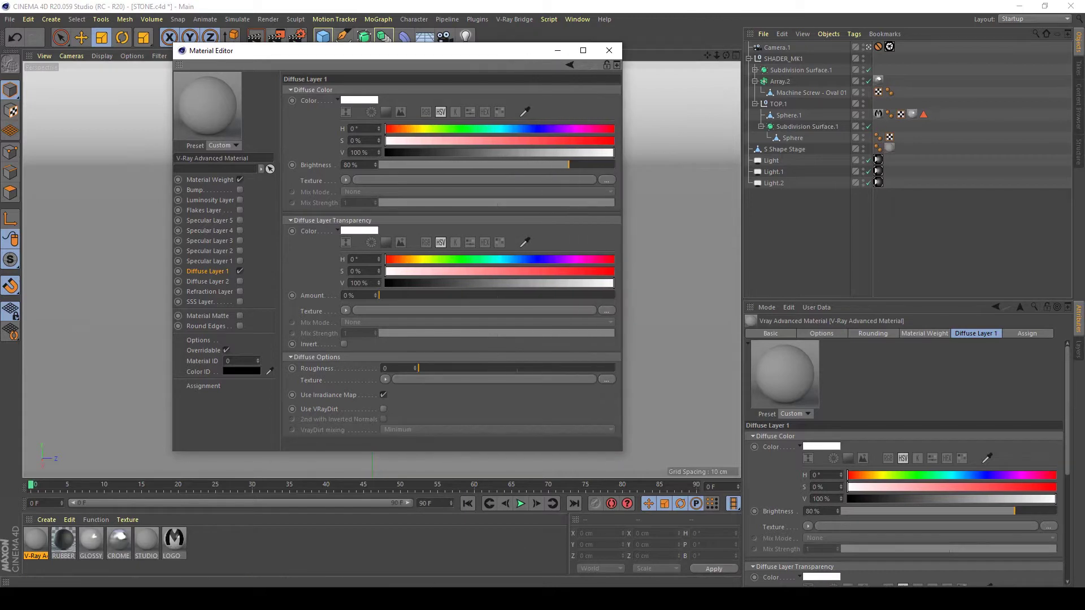
- Load the stone image 3.jpg from the tex folder as the diffuse colour texture and close the Material Editor
key(alt+Tab)
drag(332, 61, 713, 104)
drag(666, 224, 413, 187)
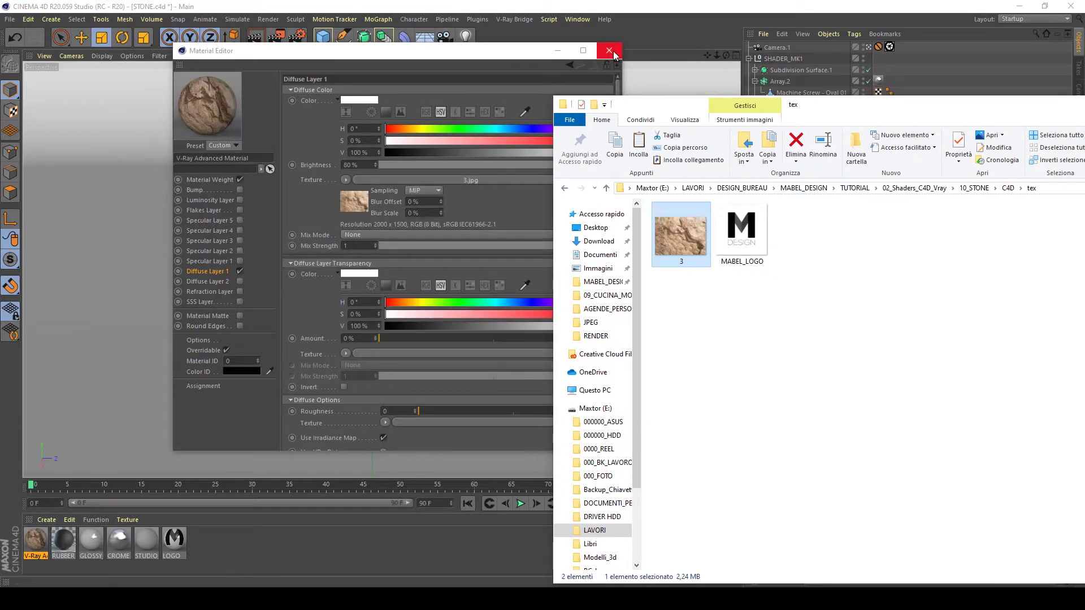
click(557, 61)
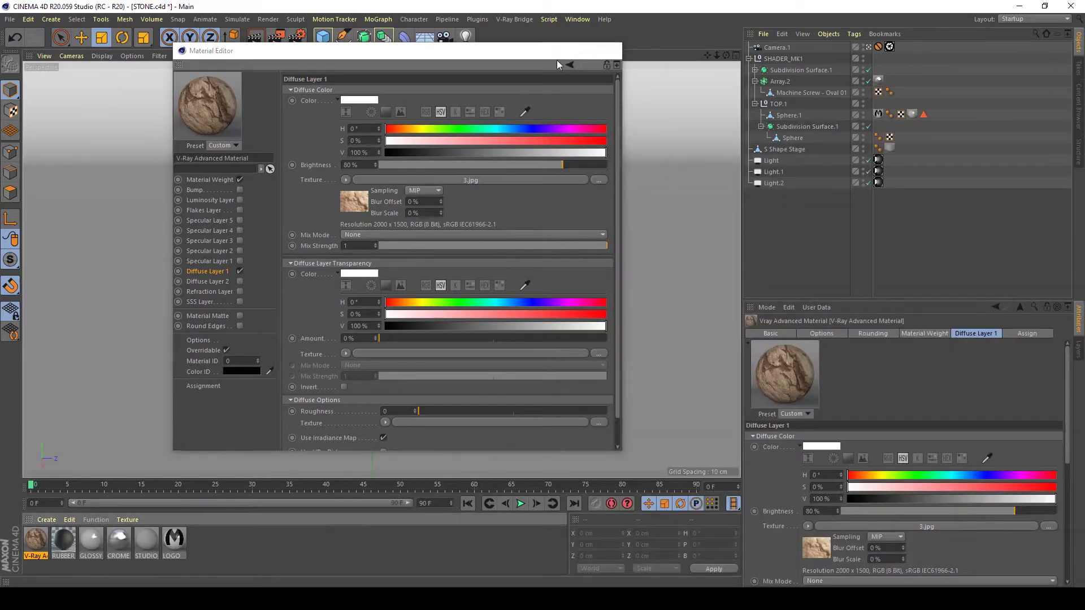
click(557, 56)
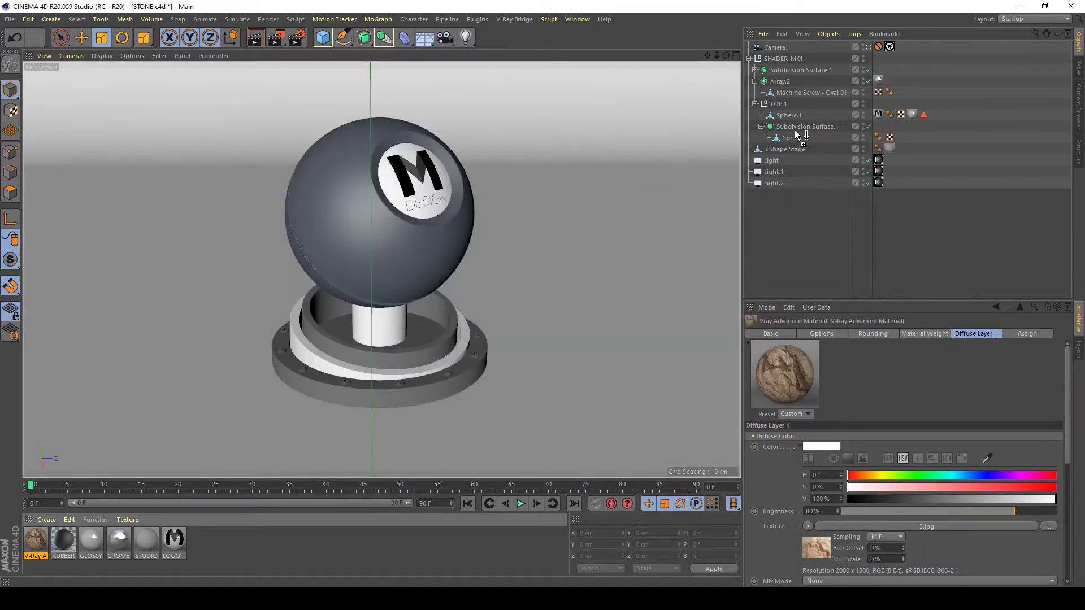
- Apply the stone material to Subdivision Surface.1 and move its texture tag onto the child Sphere
drag(795, 133, 799, 127)
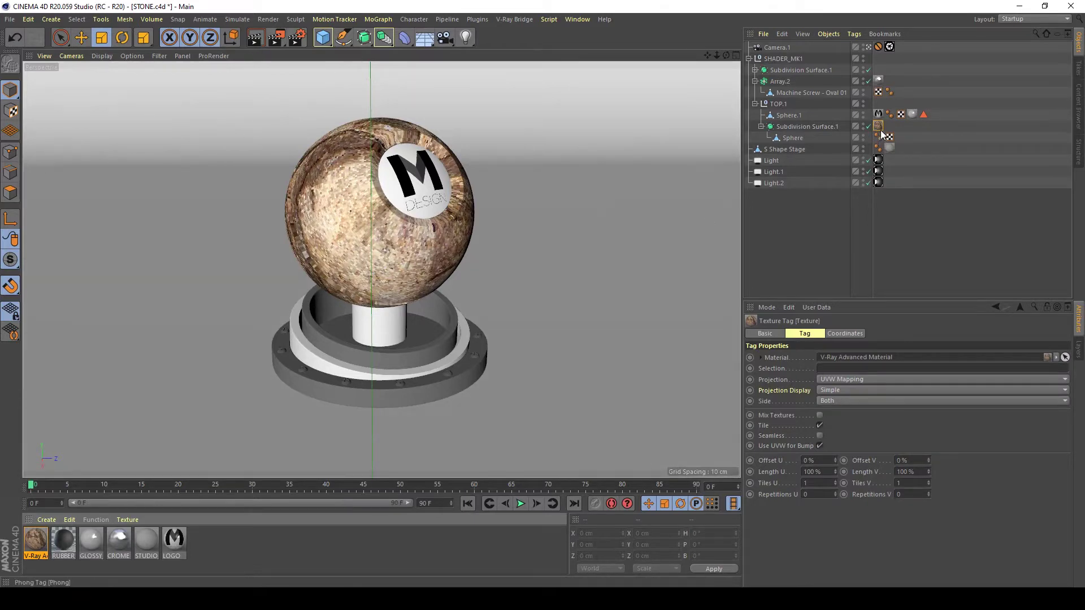
drag(879, 128, 904, 137)
- Set the stone material's map preview size to 1024 x 1024 (4 MB) and close its editor
click(35, 540)
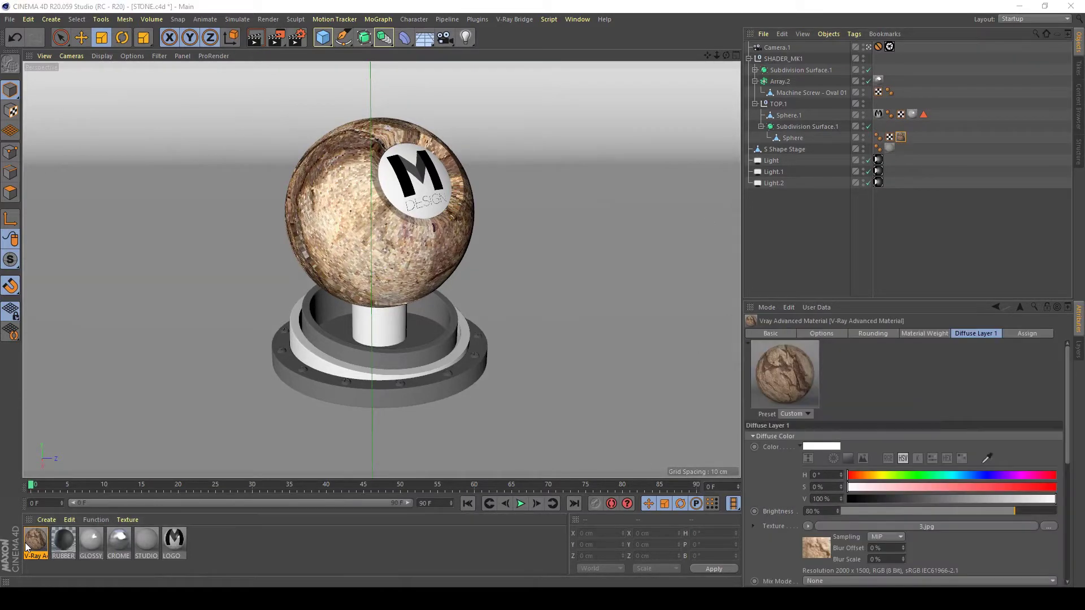
double_click(26, 544)
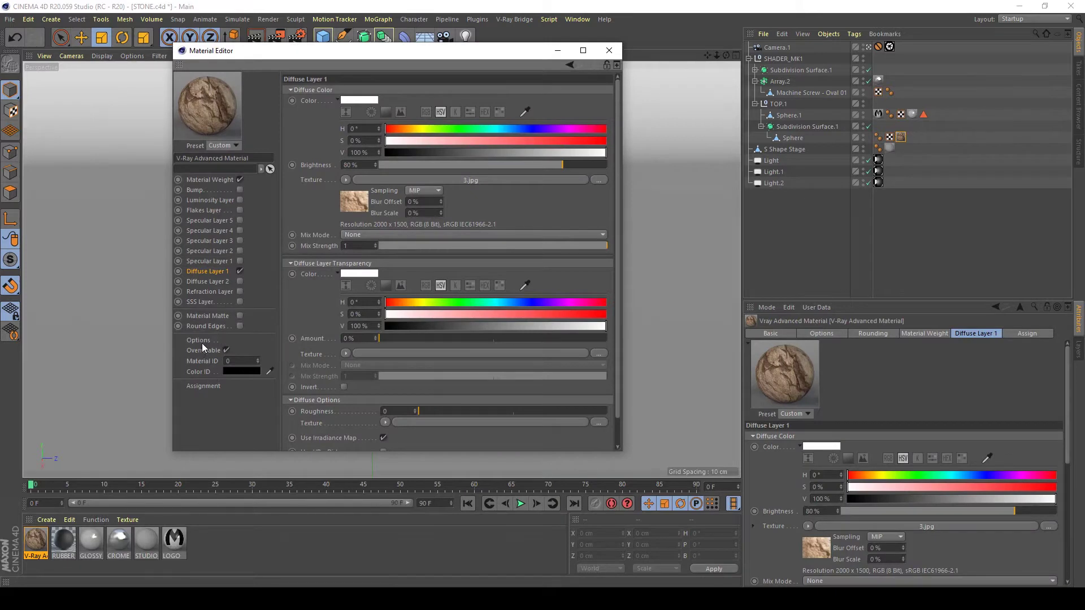
click(202, 387)
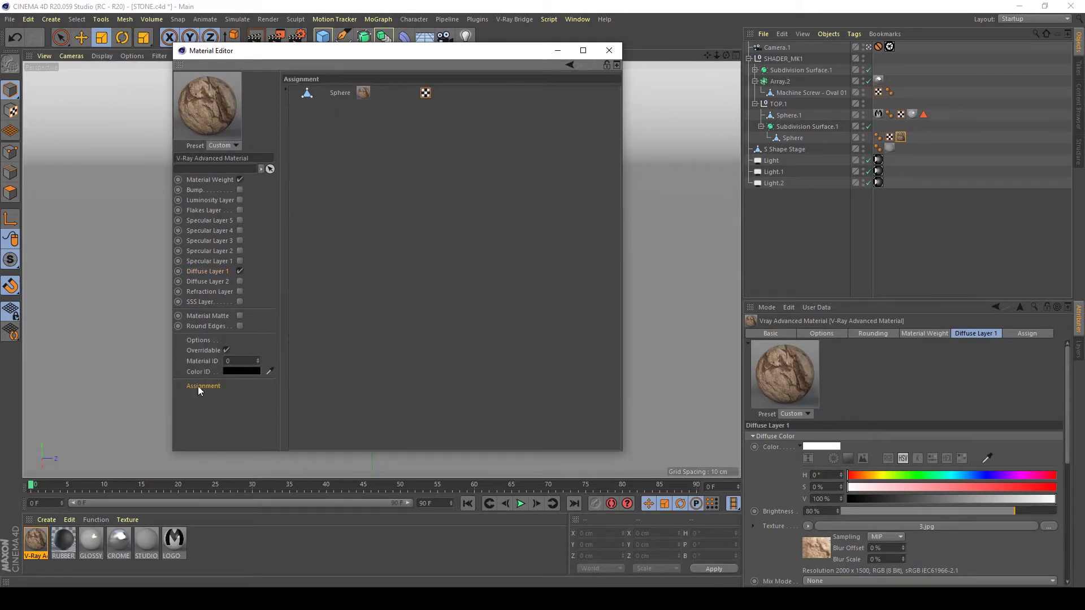
click(205, 340)
click(385, 124)
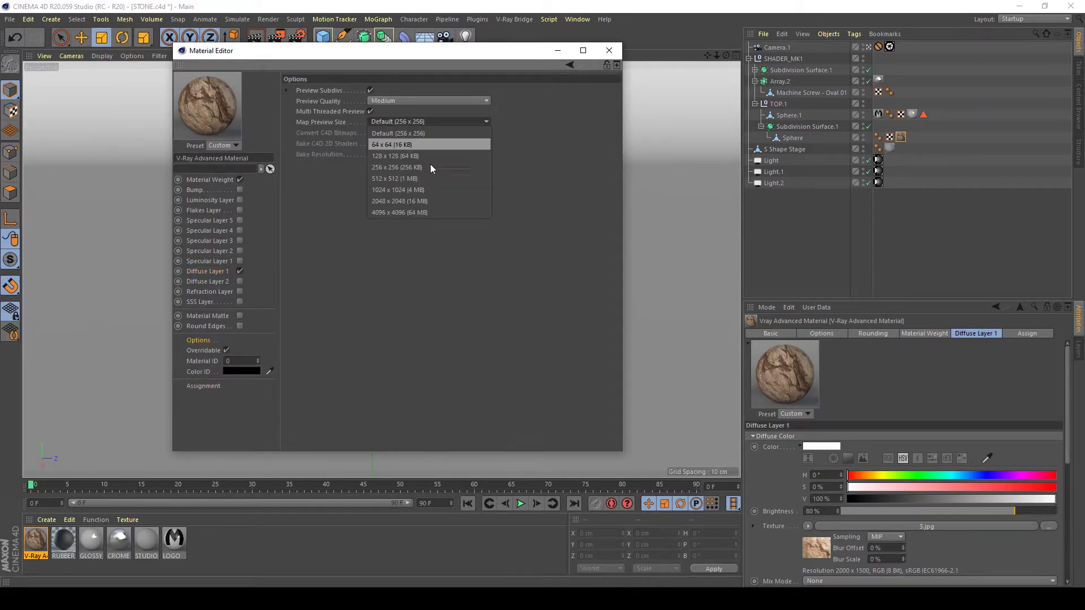
click(432, 191)
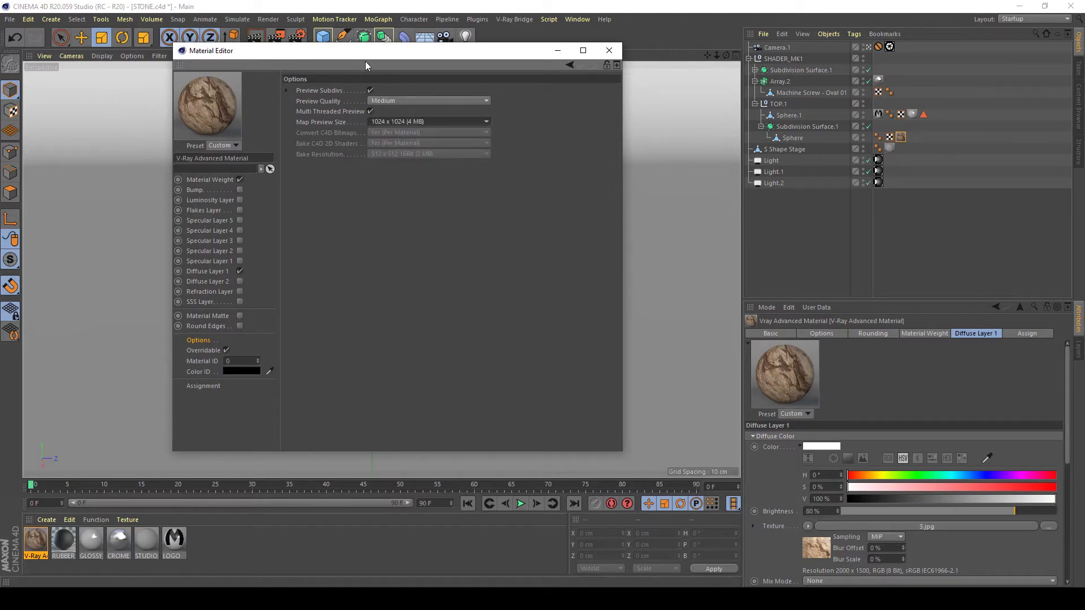
drag(388, 53, 784, 103)
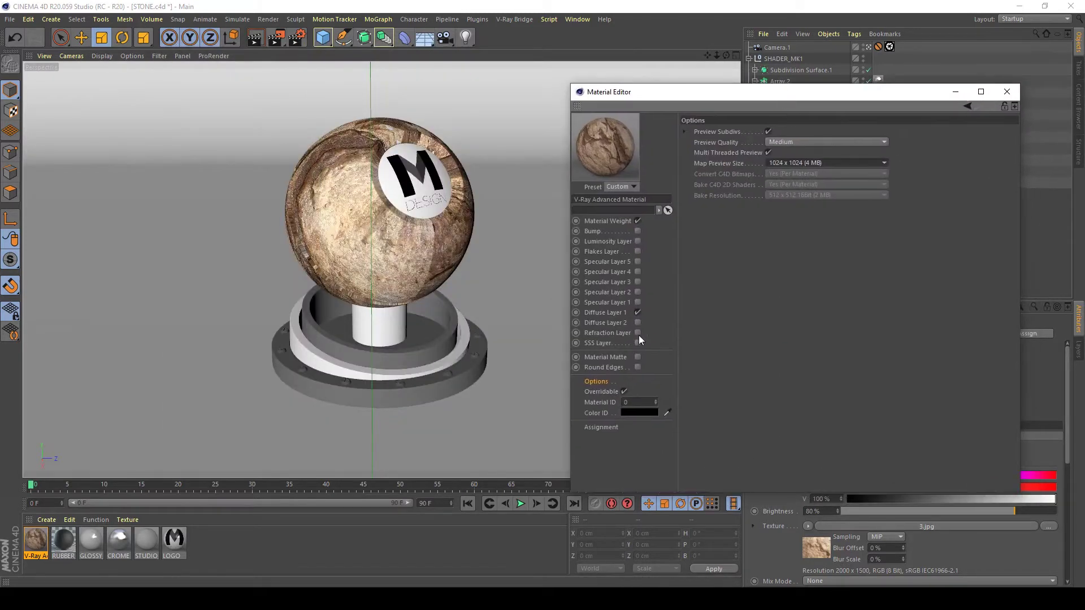
click(1015, 94)
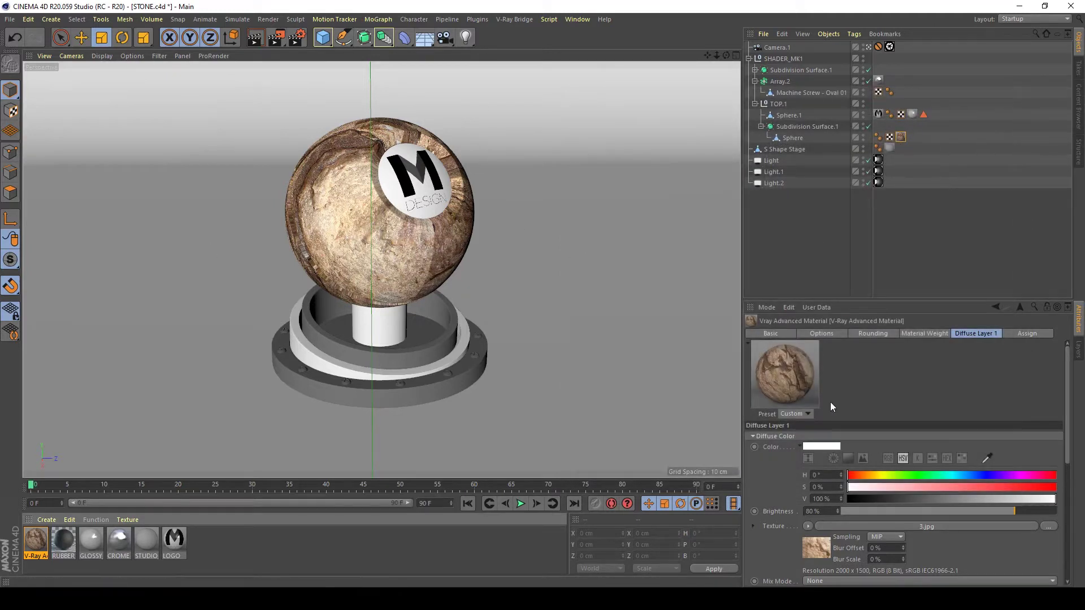
- Try the Seamless option on the Sphere's stone texture tag and shift its Offset U to 32%
click(900, 137)
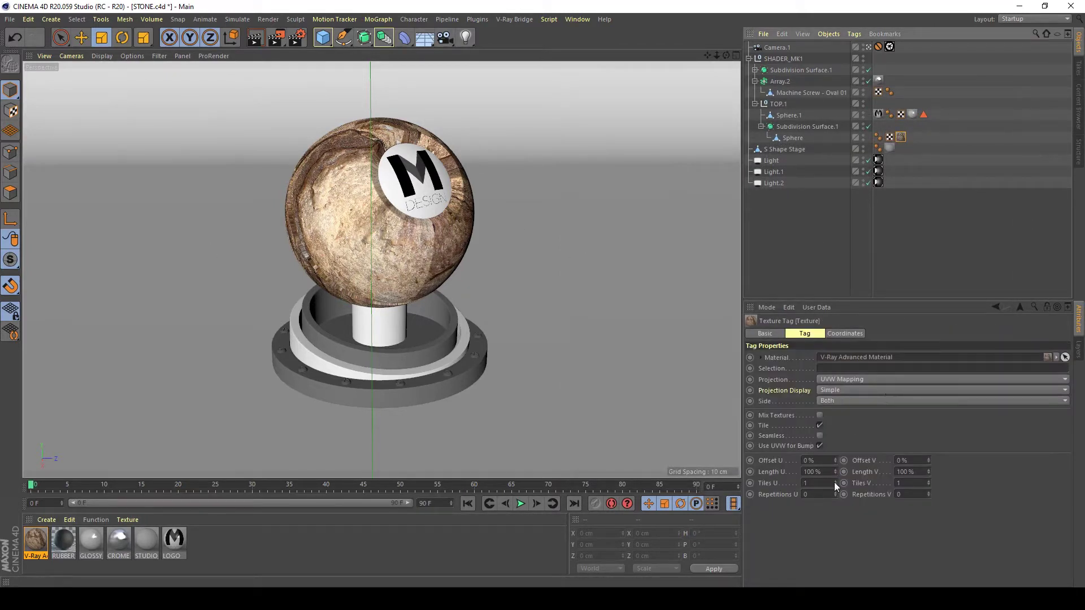
click(822, 435)
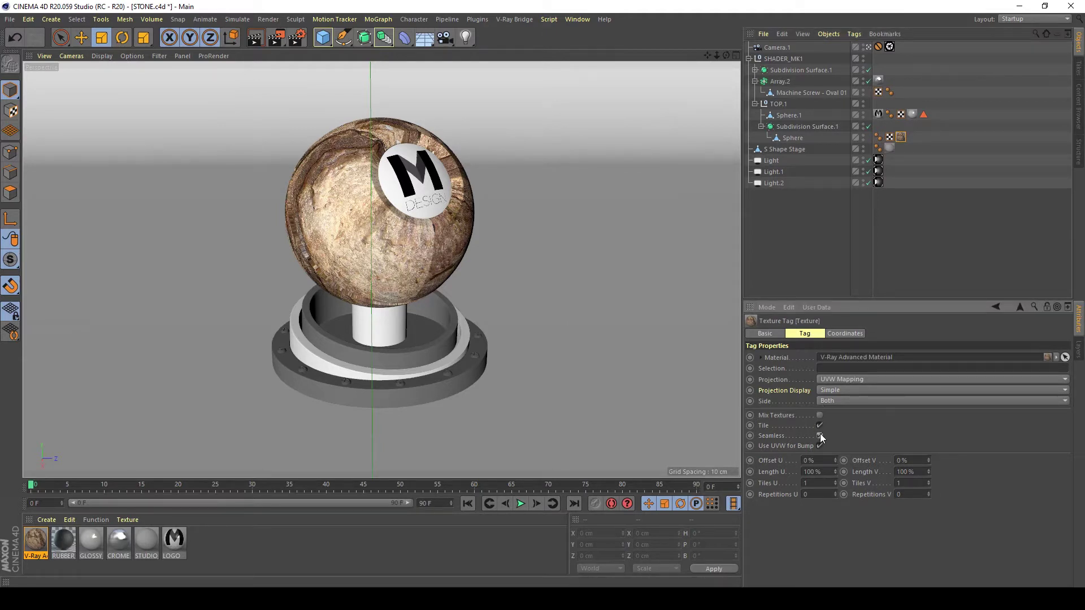
mouse_move(836, 460)
mouse_down()
mouse_move(859, 456)
mouse_move(826, 462)
mouse_up()
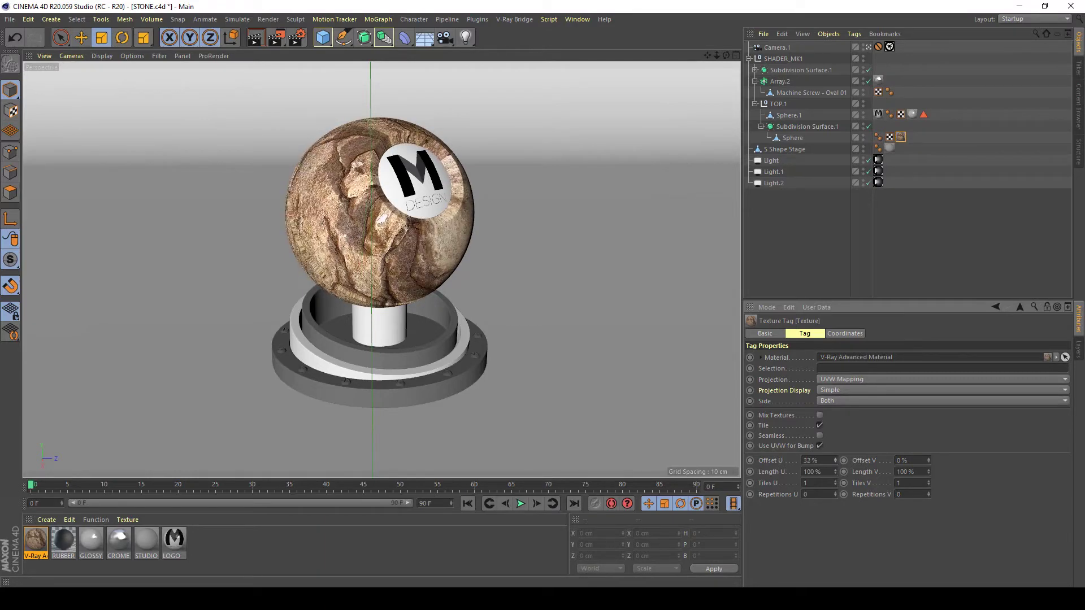
- Set the stone texture's projection to Cubic and enable Seamless
click(830, 379)
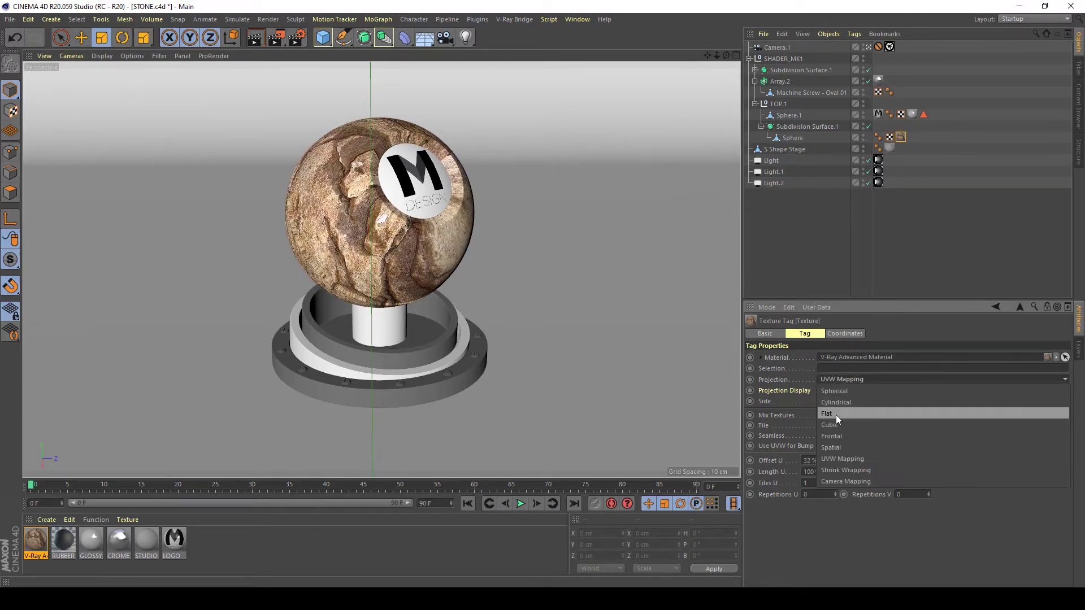
click(835, 424)
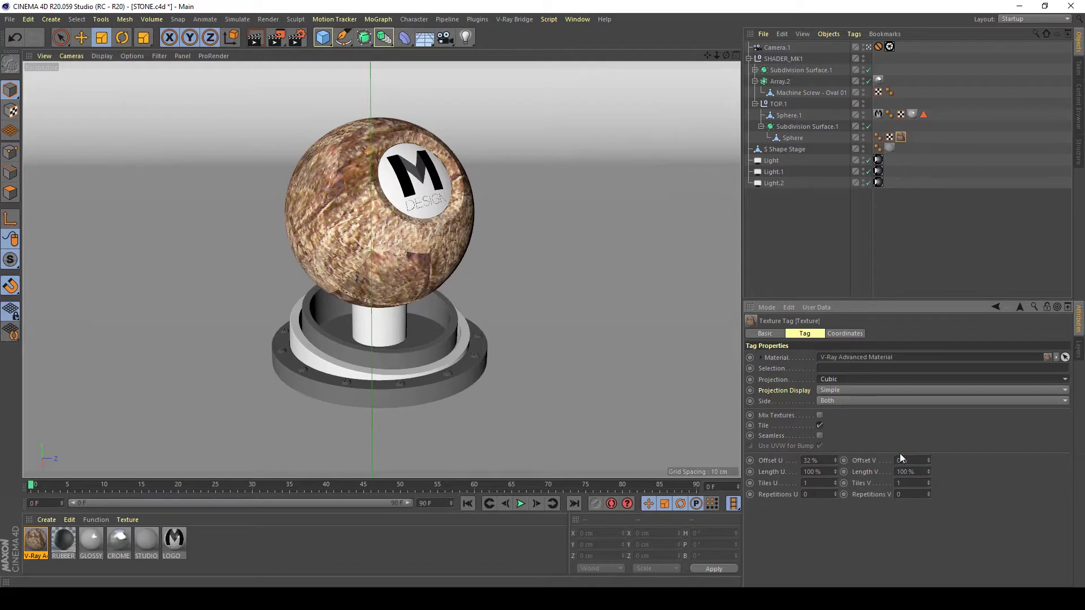
click(820, 436)
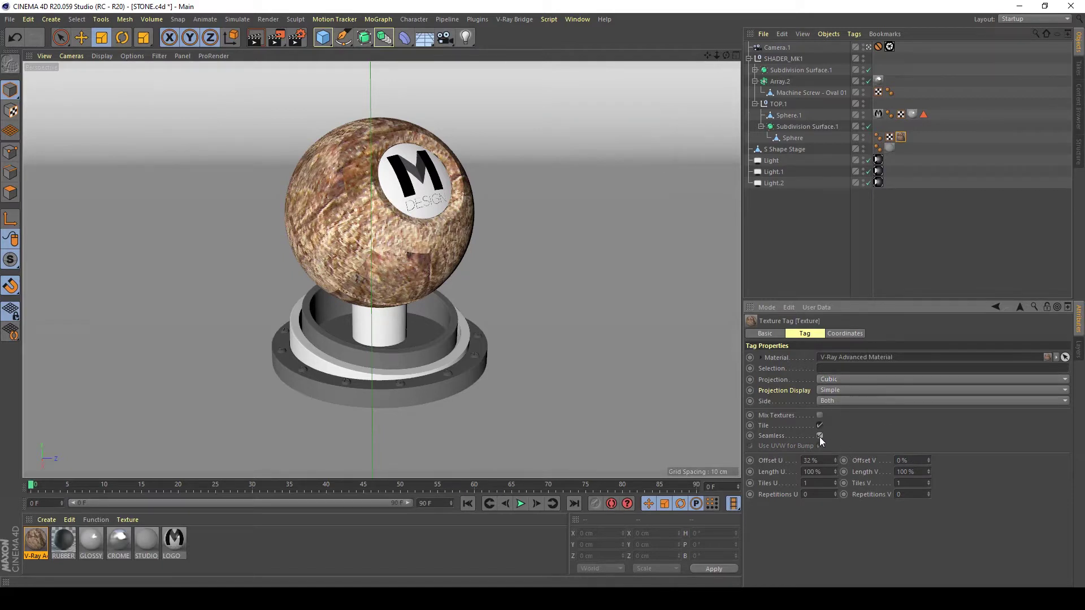
- Reset the texture's Offset U to 0%, set Tiles U and Tiles V to 3, and compare it without Seamless
double_click(828, 461)
text(1)
key(Return)
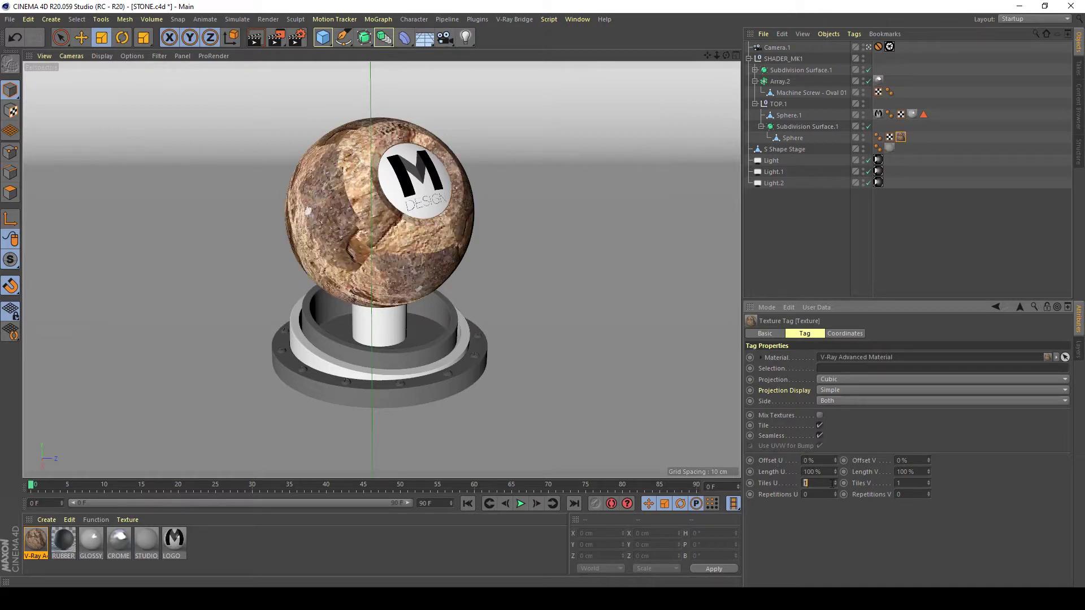
text(3)
key(Return)
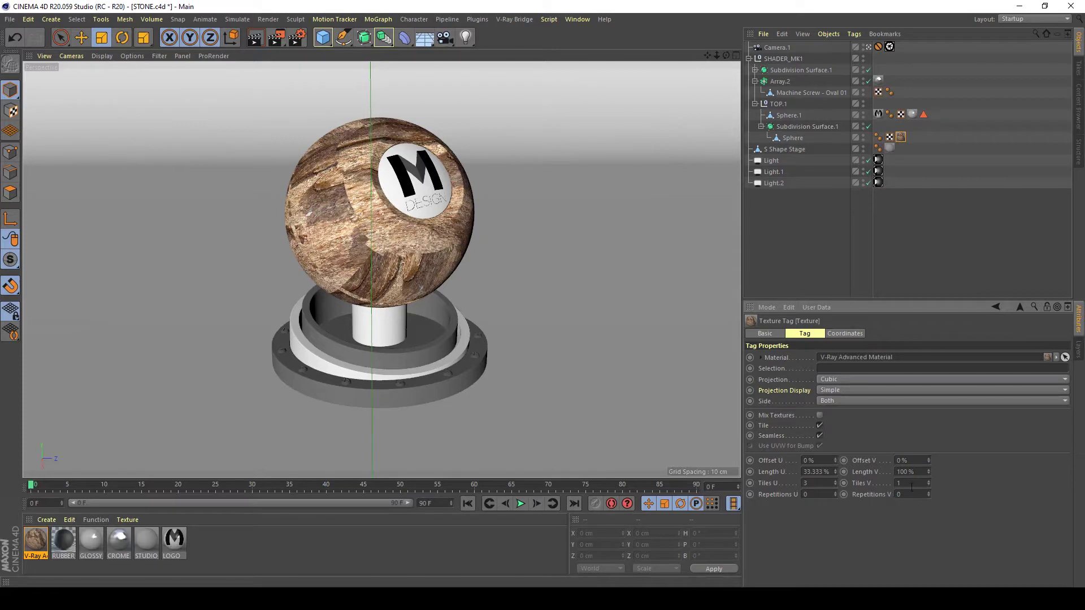
text(3)
key(Return)
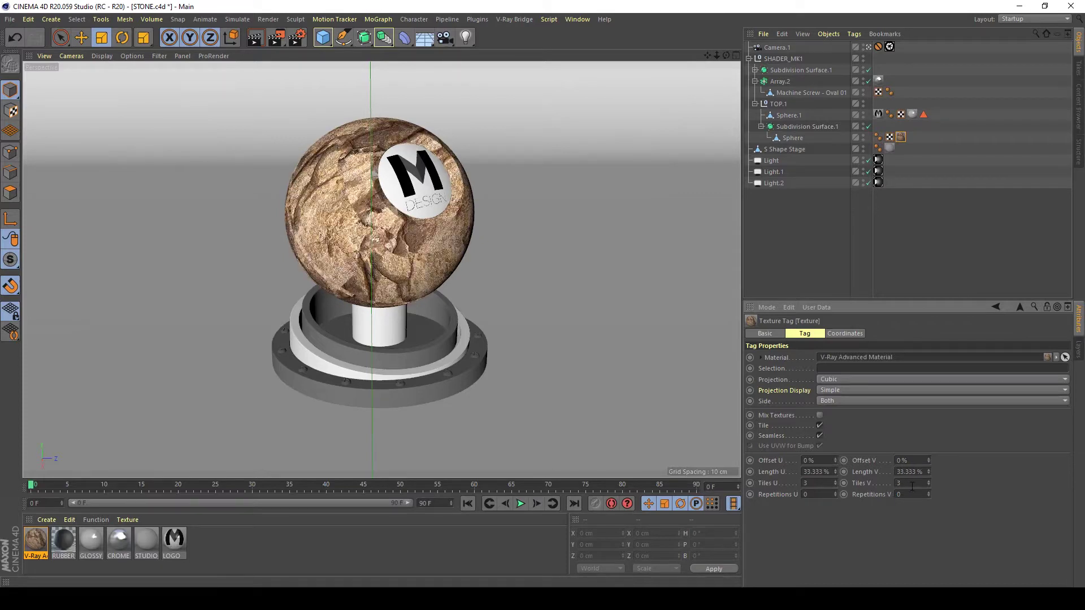
click(818, 435)
click(819, 436)
- Switch the texture projection to Cylindrical in Texture mode and set both Tiles U and Tiles V to 1
click(829, 380)
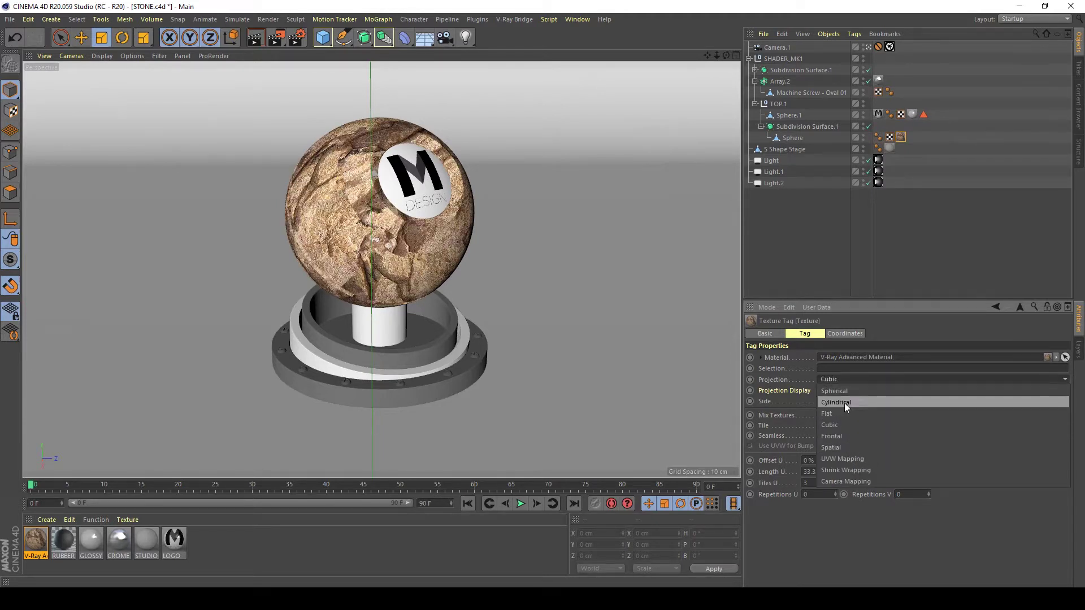
click(845, 403)
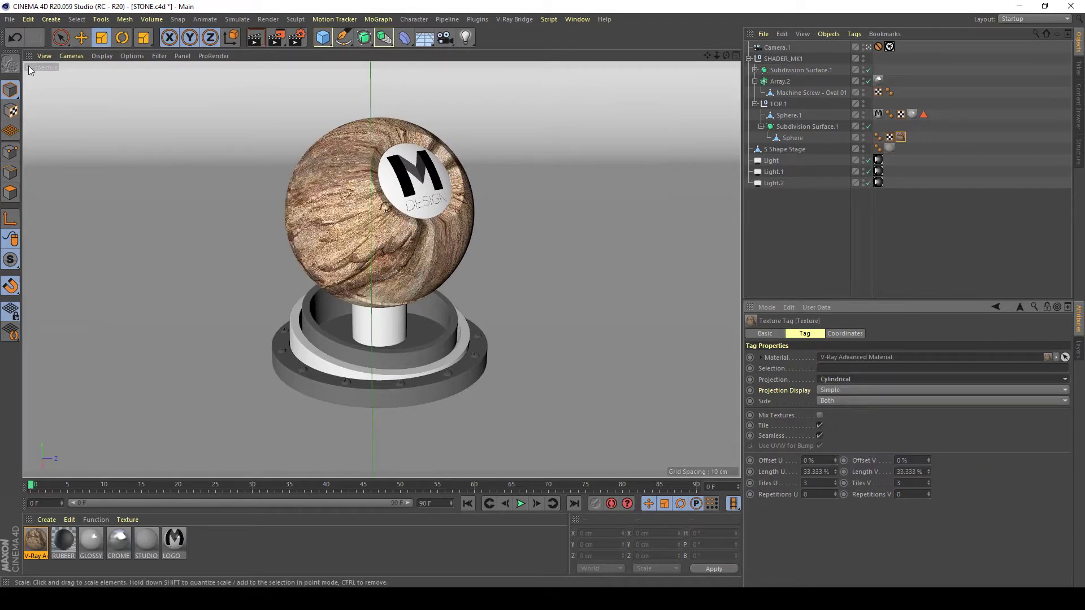
click(10, 111)
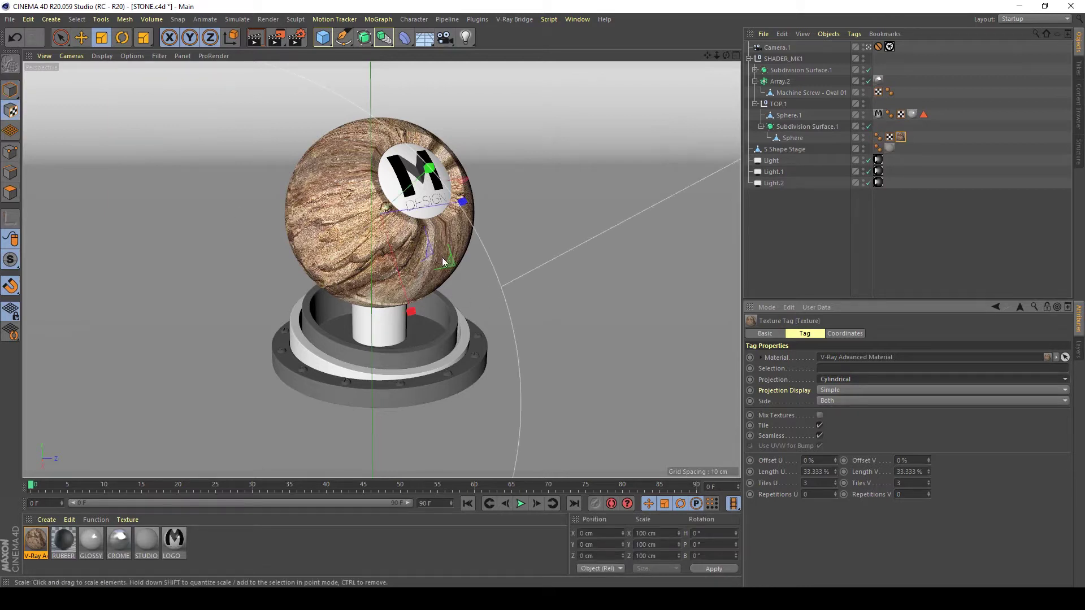
double_click(814, 483)
text(1)
double_click(910, 484)
text(1)
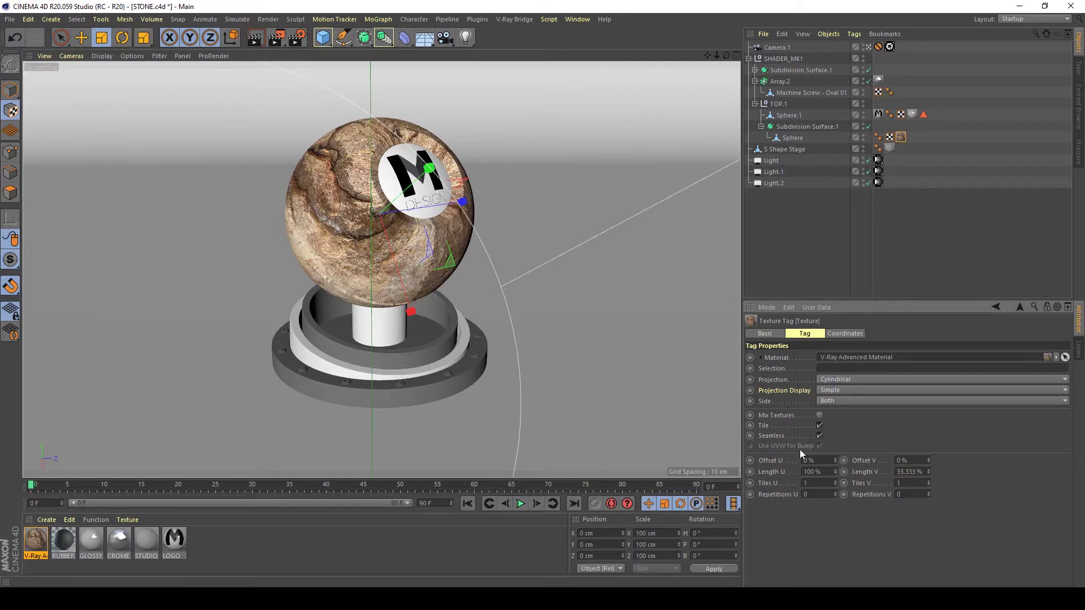
key(Return)
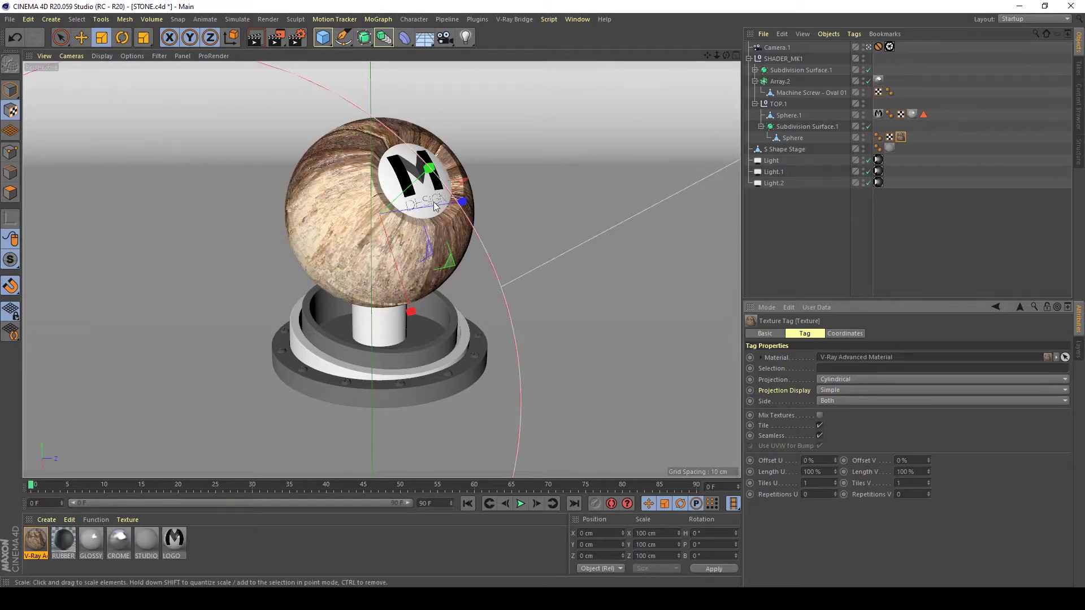
- Scale the cylindrical texture projection down to about 16.6 cm in X and Z
drag(417, 275, 25, 315)
- Try rotating the cylindrical texture projection to a pitch of about -106°, and undo the rotation
key(r)
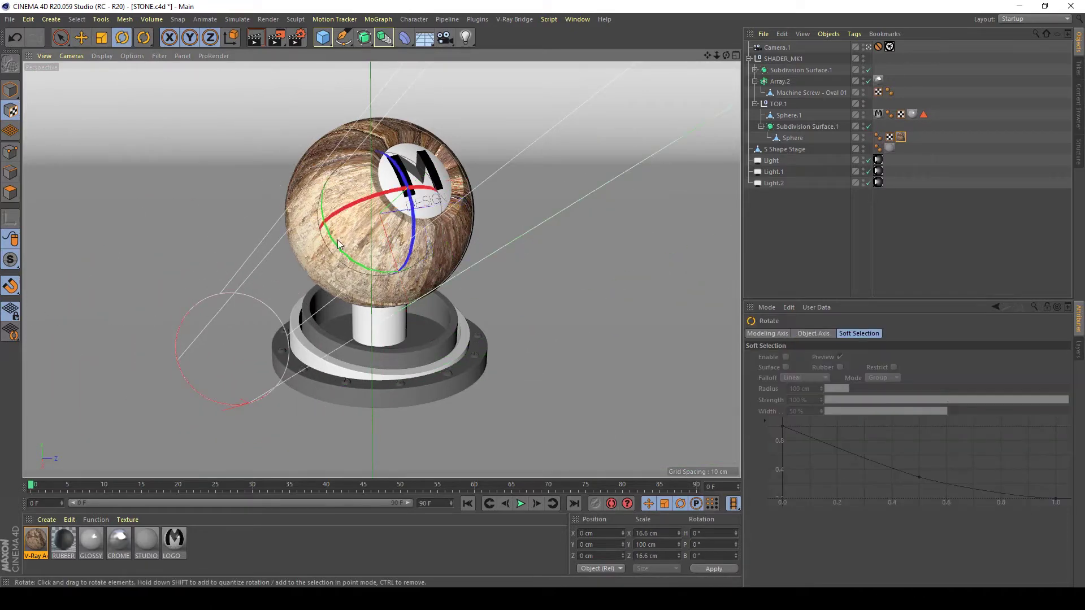
drag(344, 208, 472, 206)
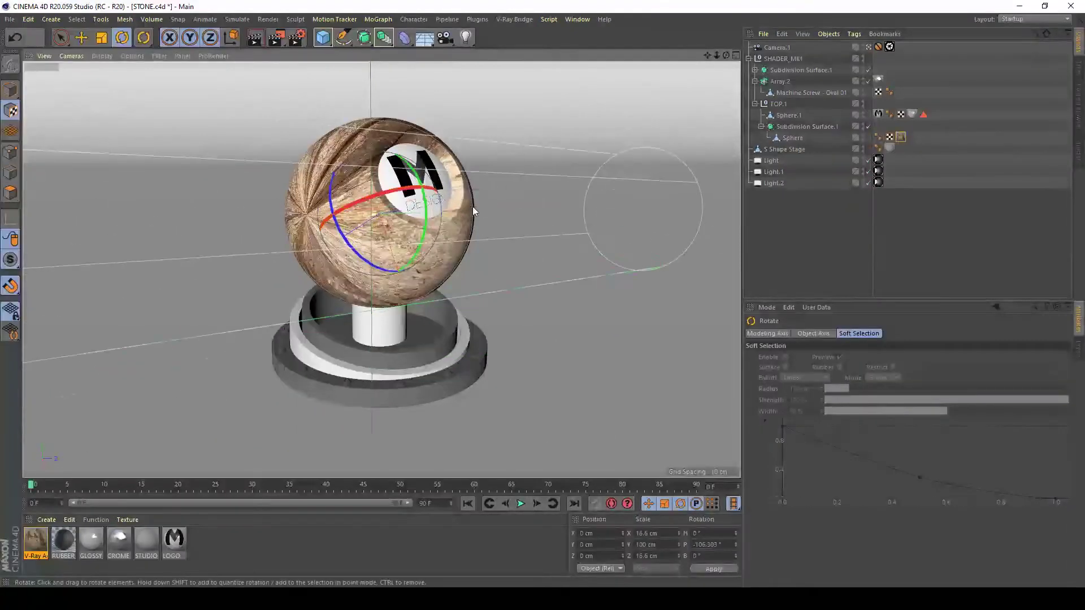
key(ctrl+z)
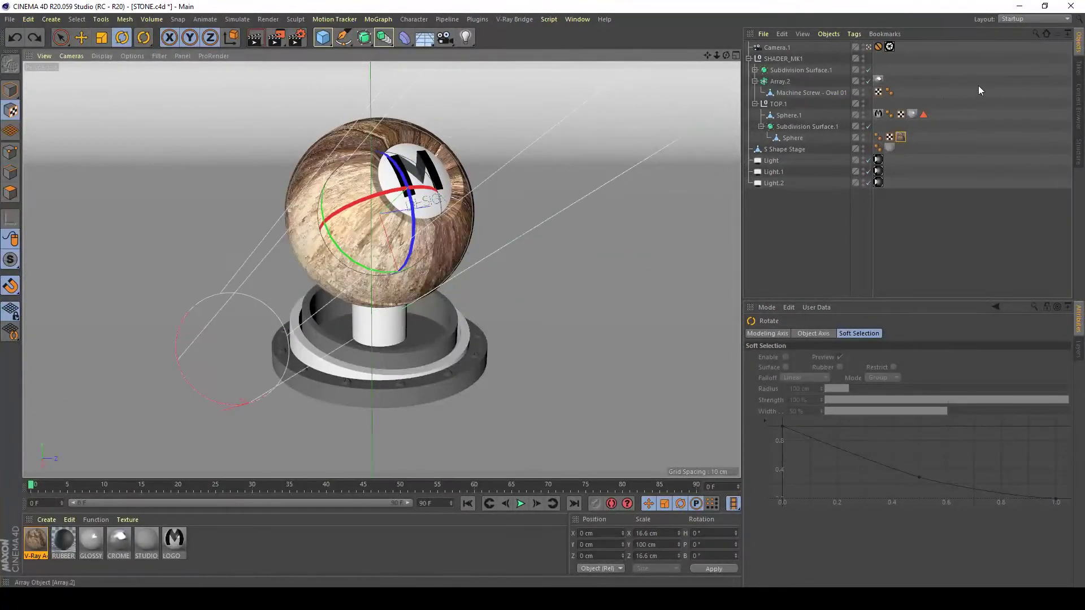
- Change the stone texture's projection on the sphere to Spherical
click(901, 137)
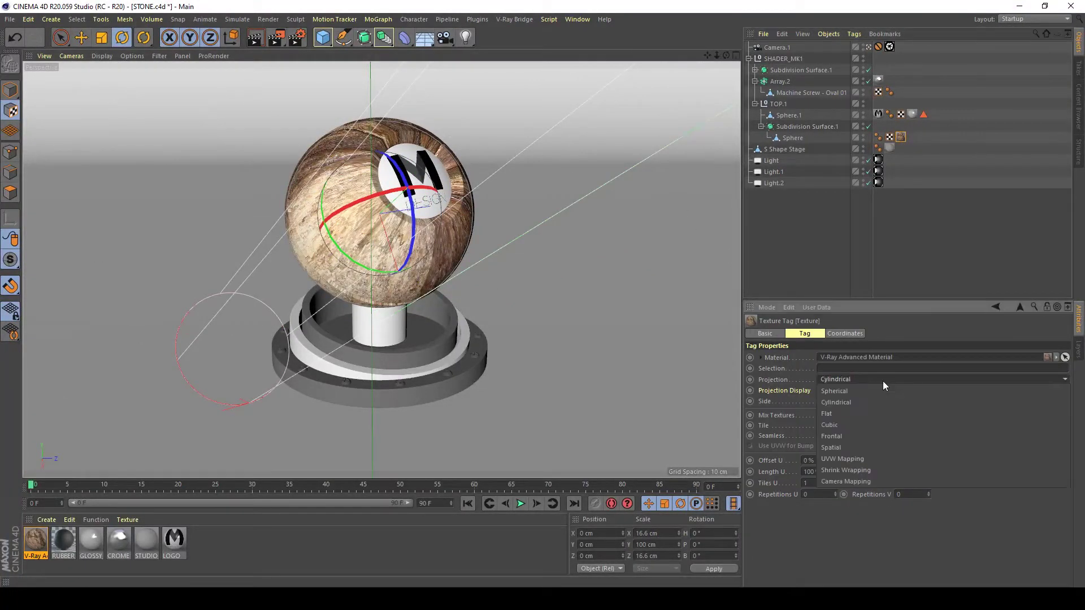
click(883, 380)
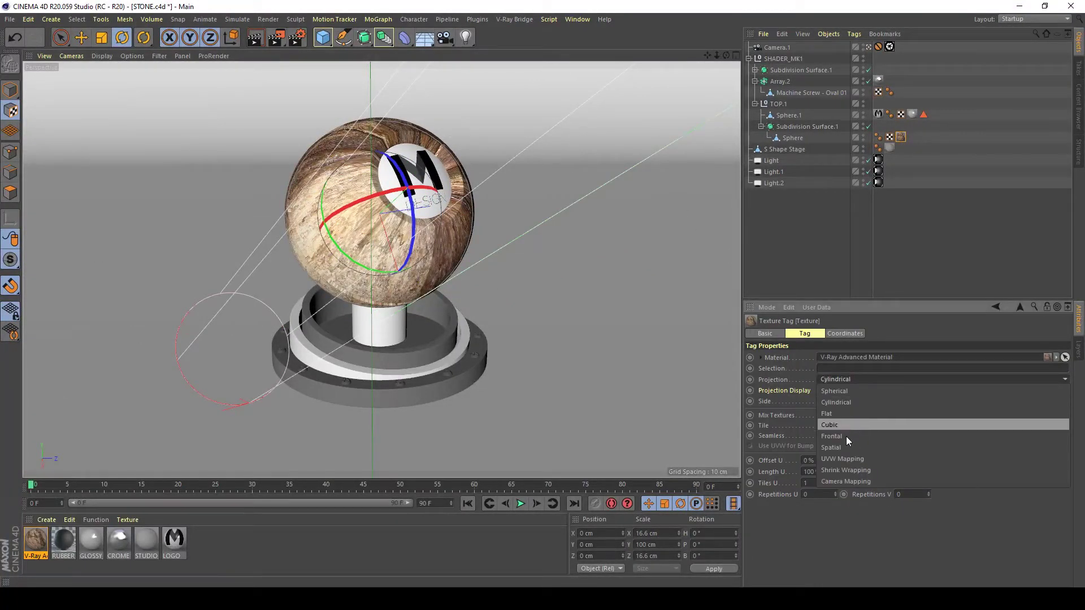
click(846, 385)
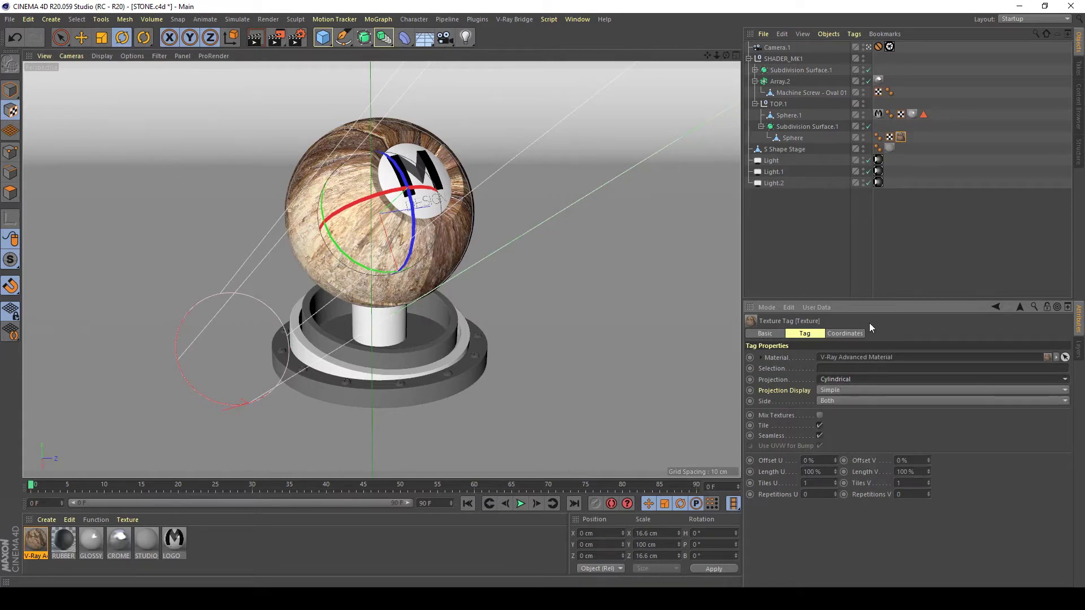
click(850, 378)
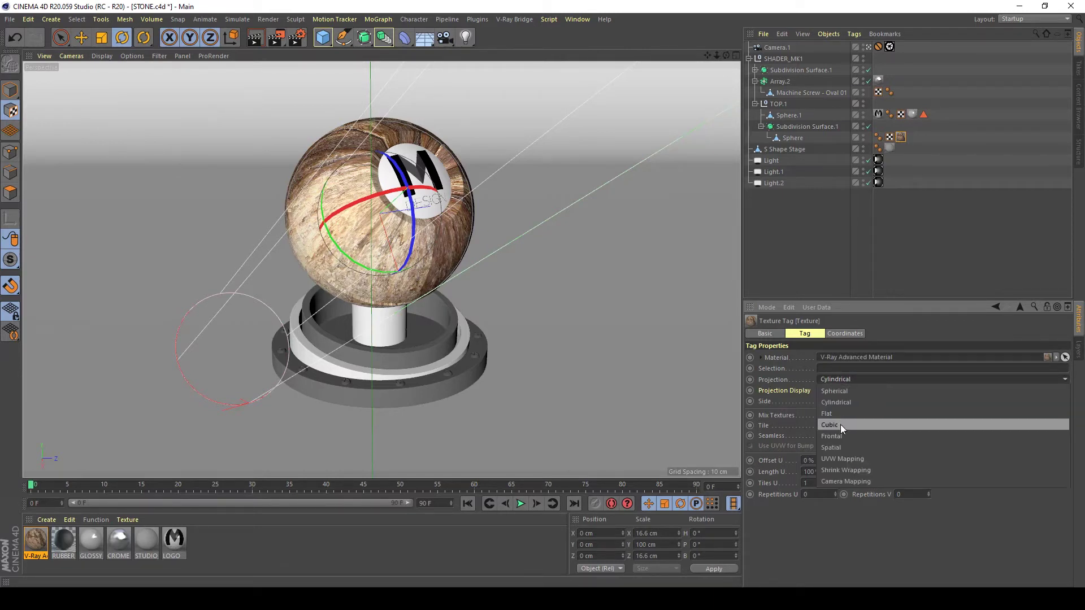
click(833, 391)
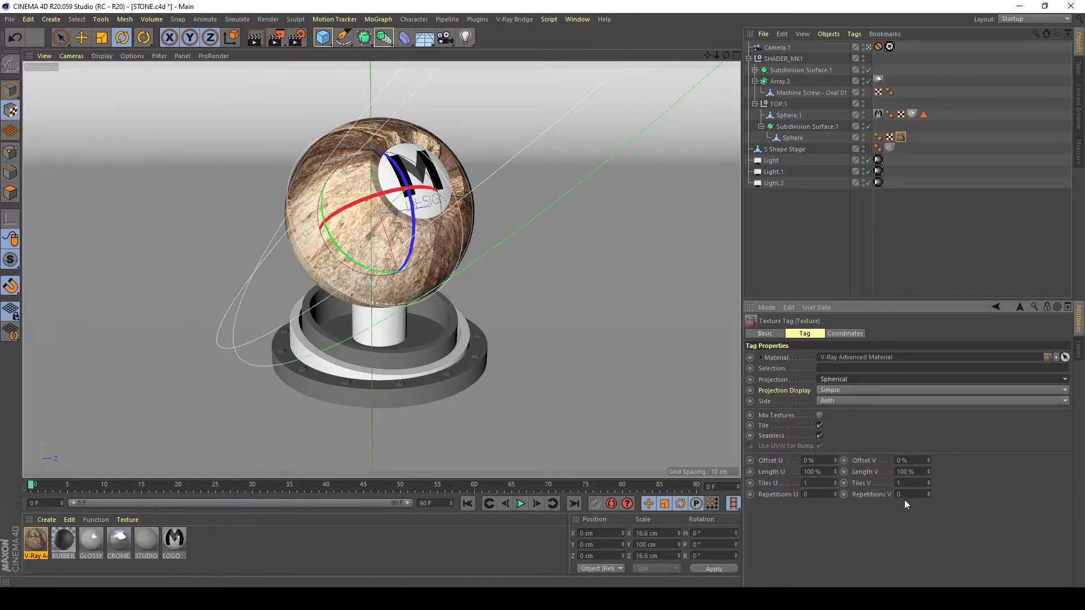
- Scale the spherical texture projection in Y to about 21.6 cm
key(e)
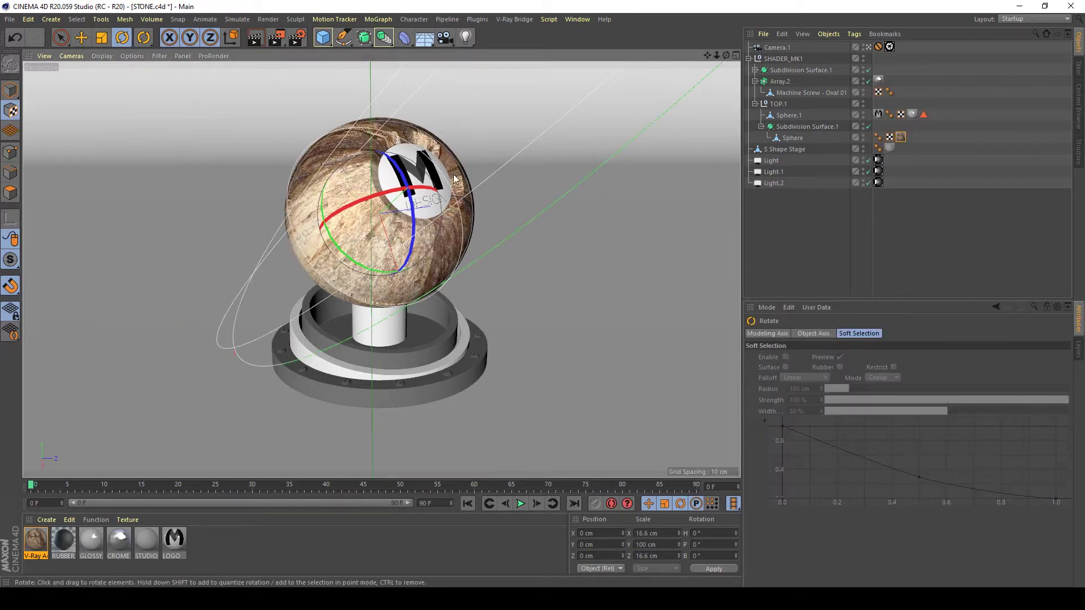
key(ctrl+z)
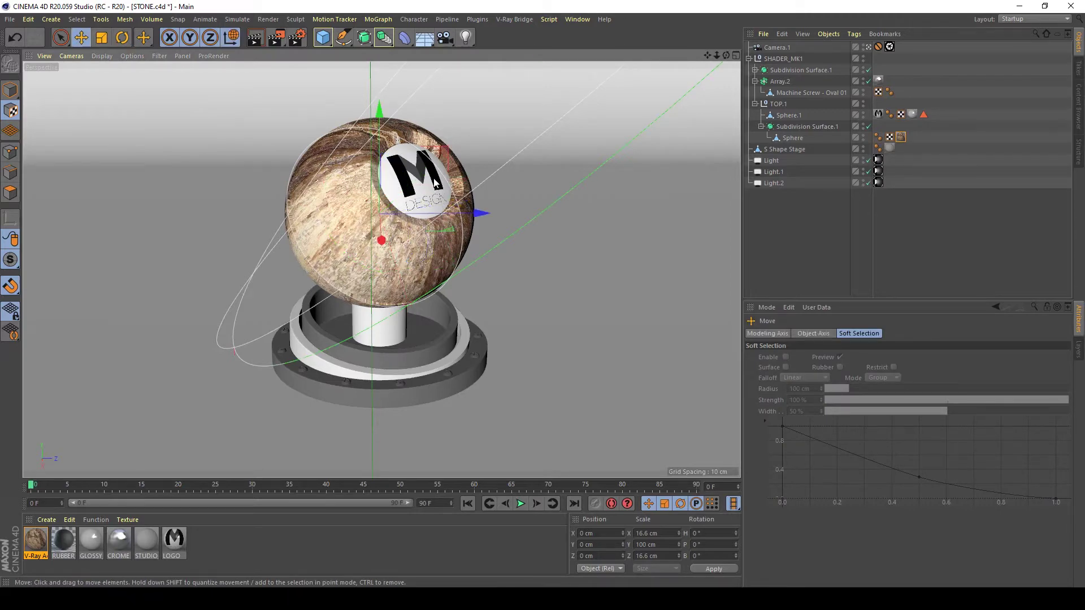
key(r)
key(t)
drag(425, 173, 476, 157)
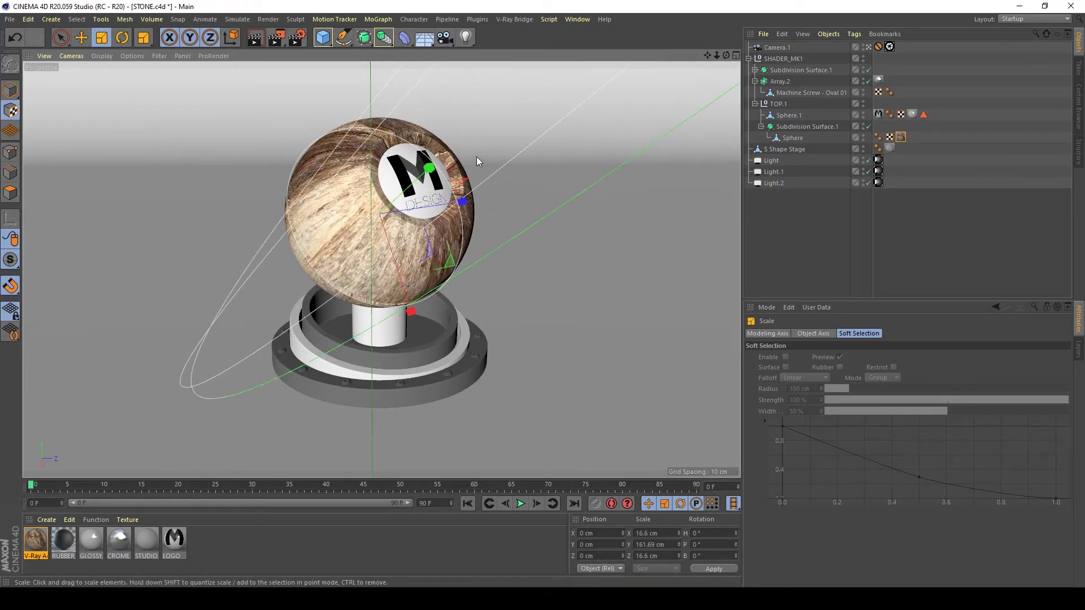
click(10, 173)
click(493, 163)
drag(493, 167, 385, 212)
click(894, 260)
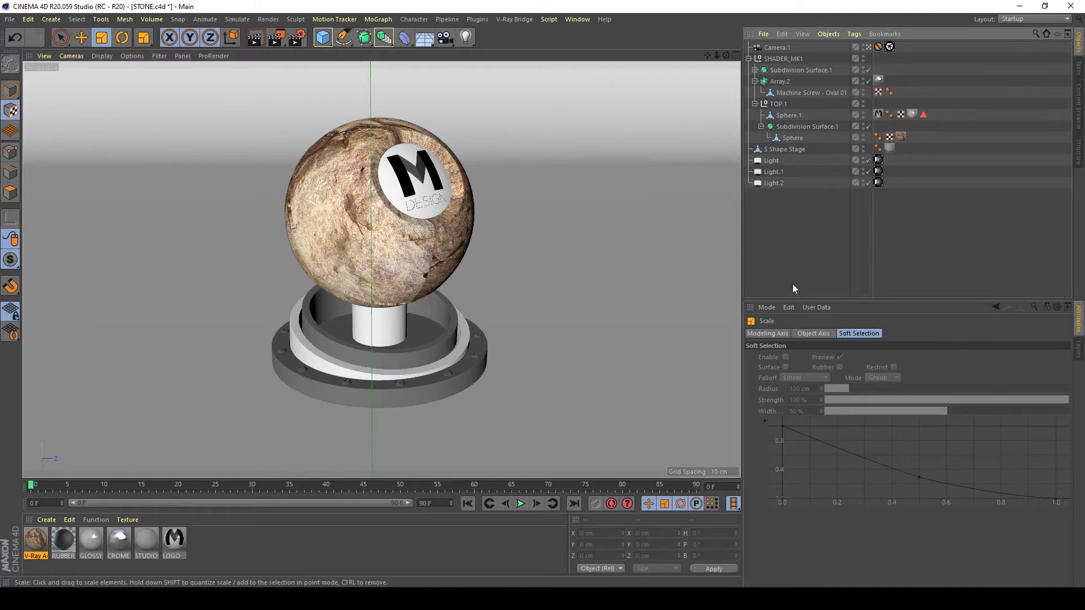
- Shift the sphere's stone texture by setting Offset U to 17%
click(901, 137)
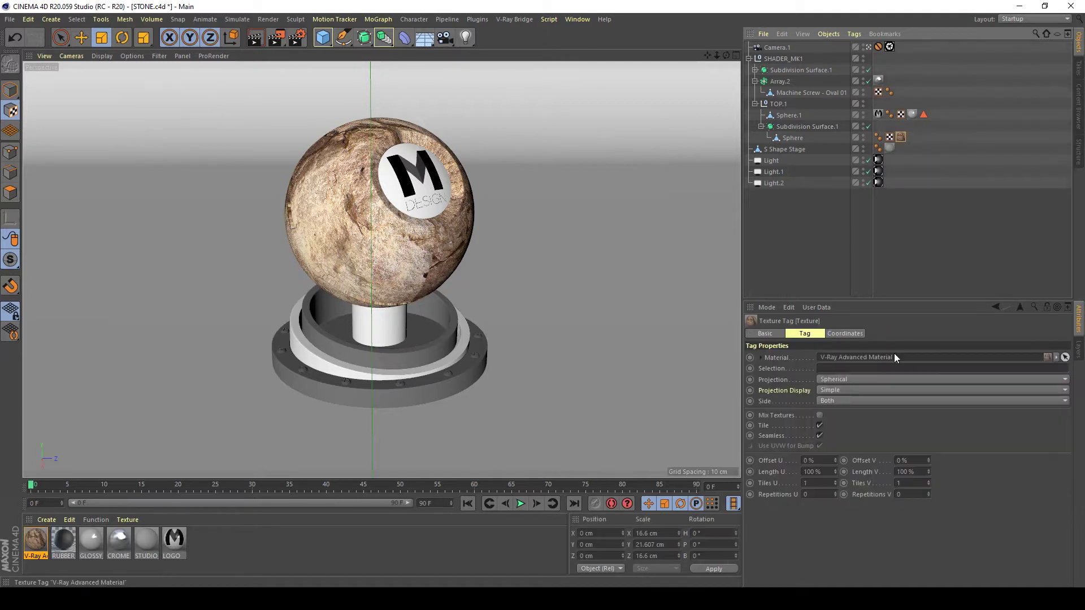
drag(835, 461, 854, 460)
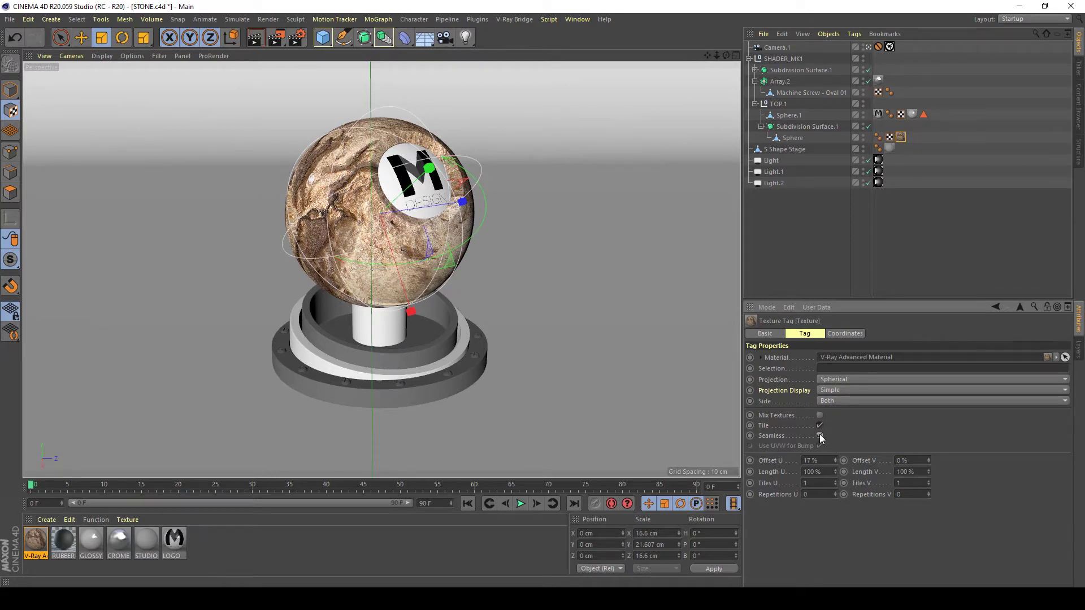
click(894, 251)
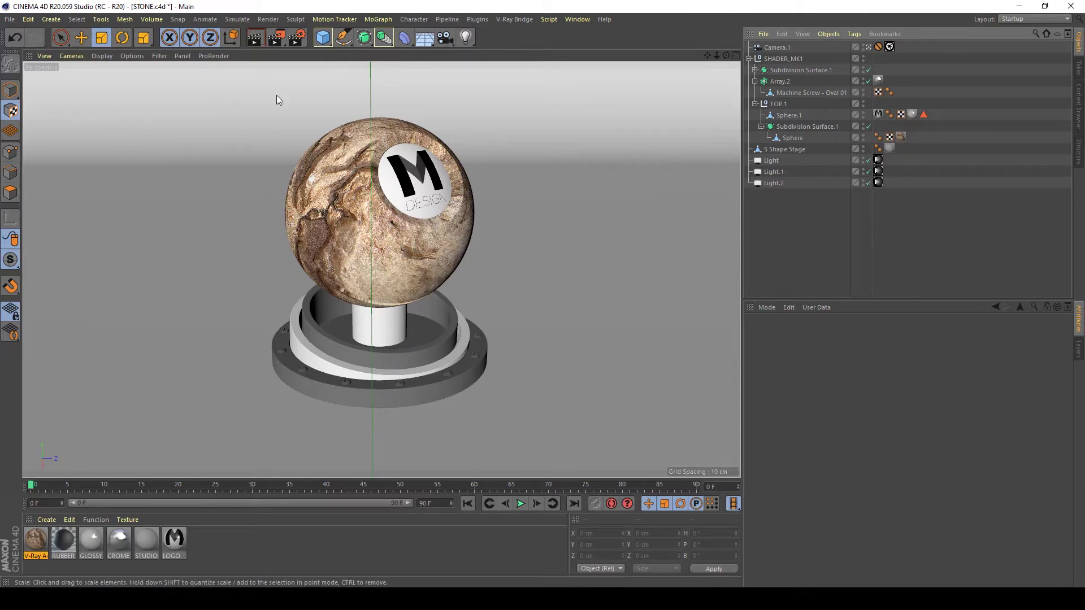
- Check the render settings and rename the stone-textured V-Ray material STONE
click(297, 39)
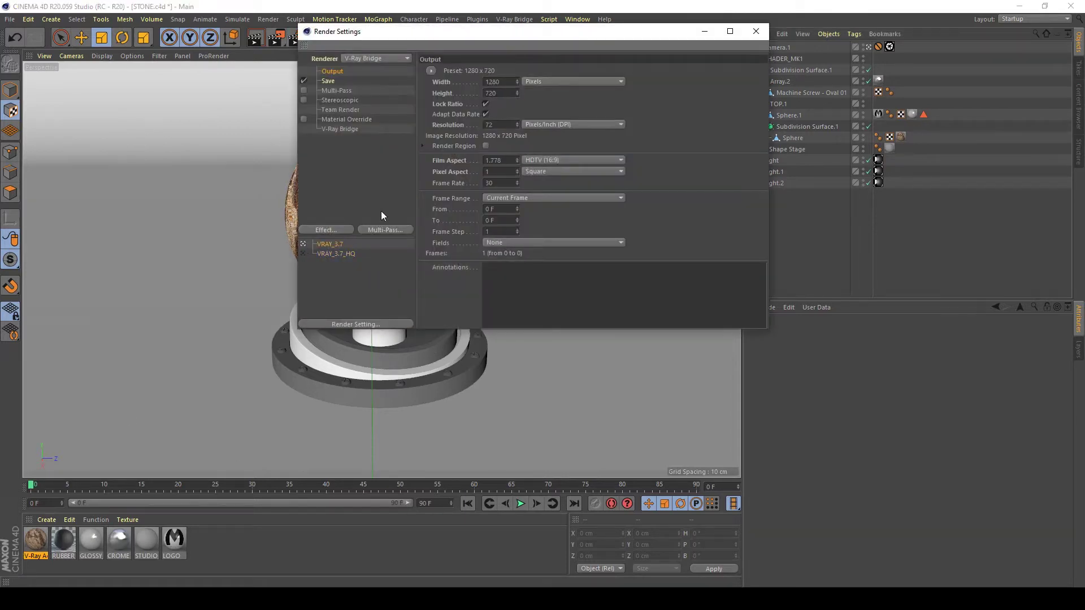
click(757, 31)
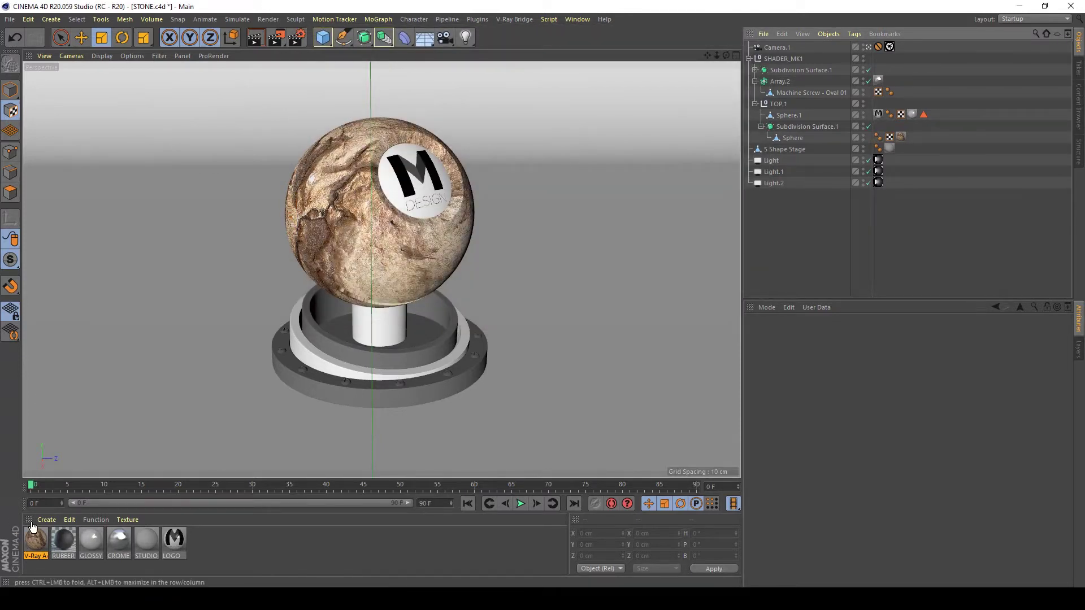
click(35, 542)
double_click(36, 543)
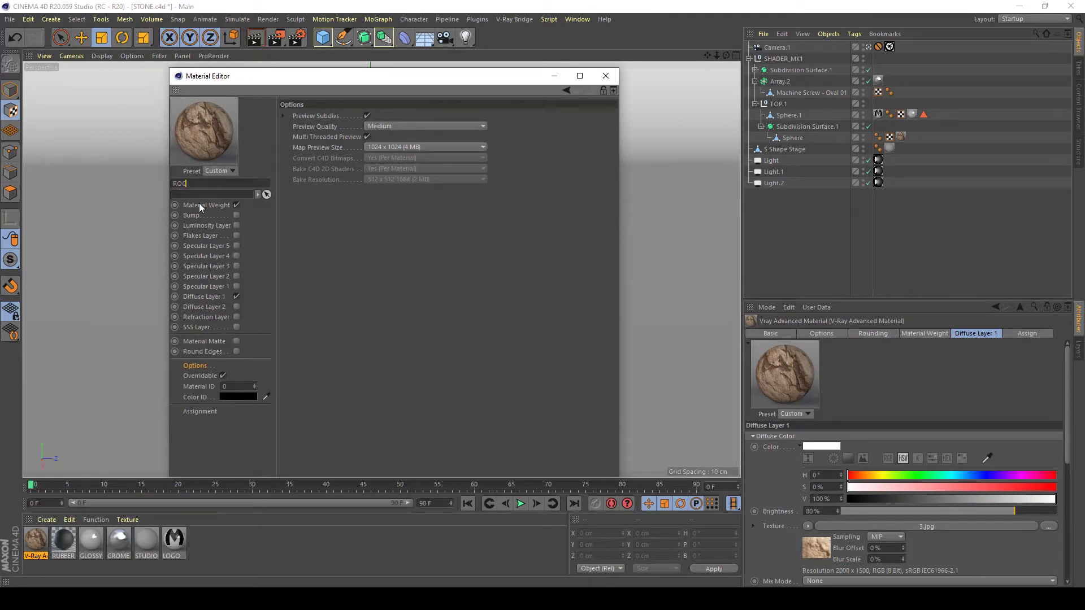
text(STONE)
key(Return)
- Copy the 3.jpg texture from Diffuse Layer 1 of the STONE material
drag(453, 74, 722, 62)
right_click(481, 285)
click(447, 273)
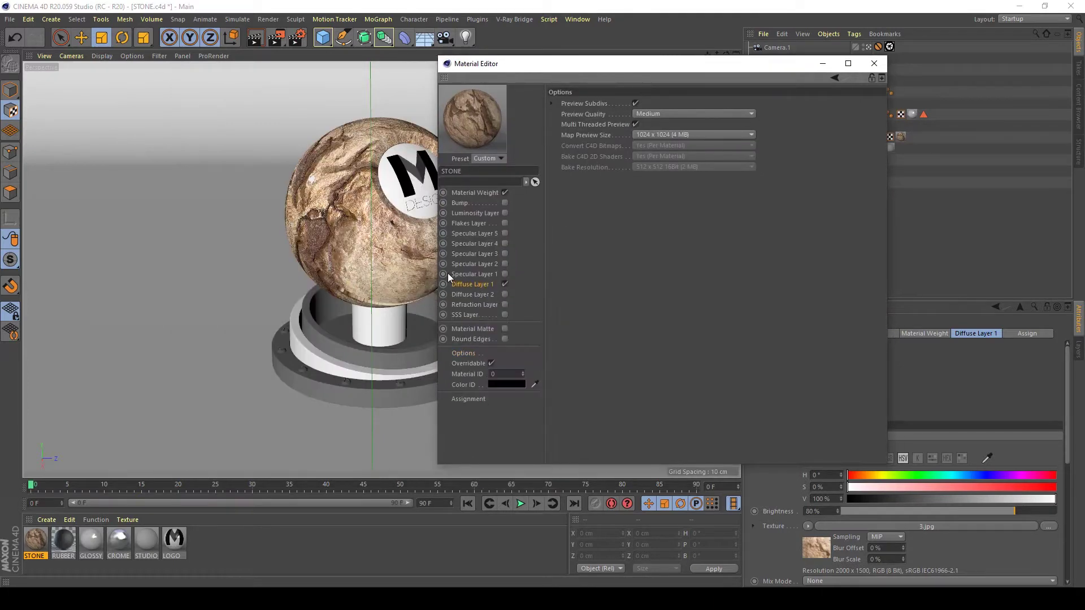
click(469, 284)
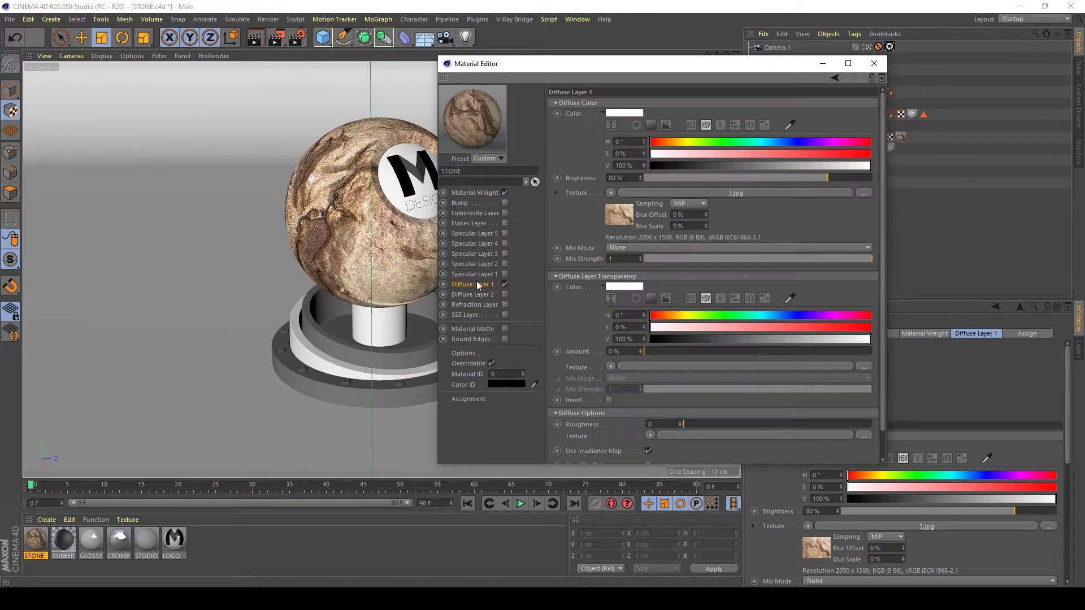
click(612, 194)
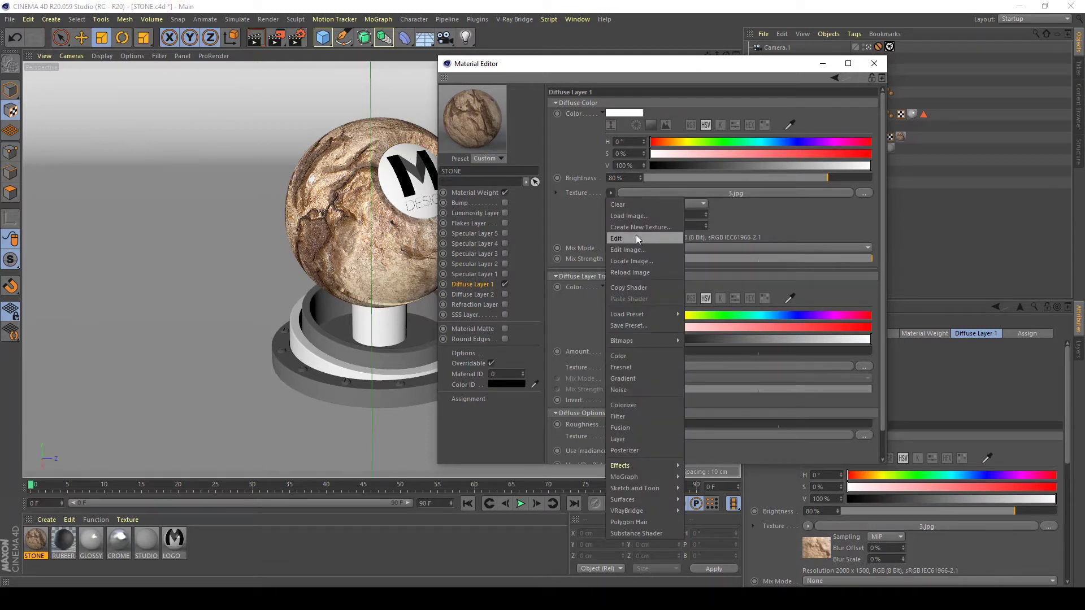
click(572, 205)
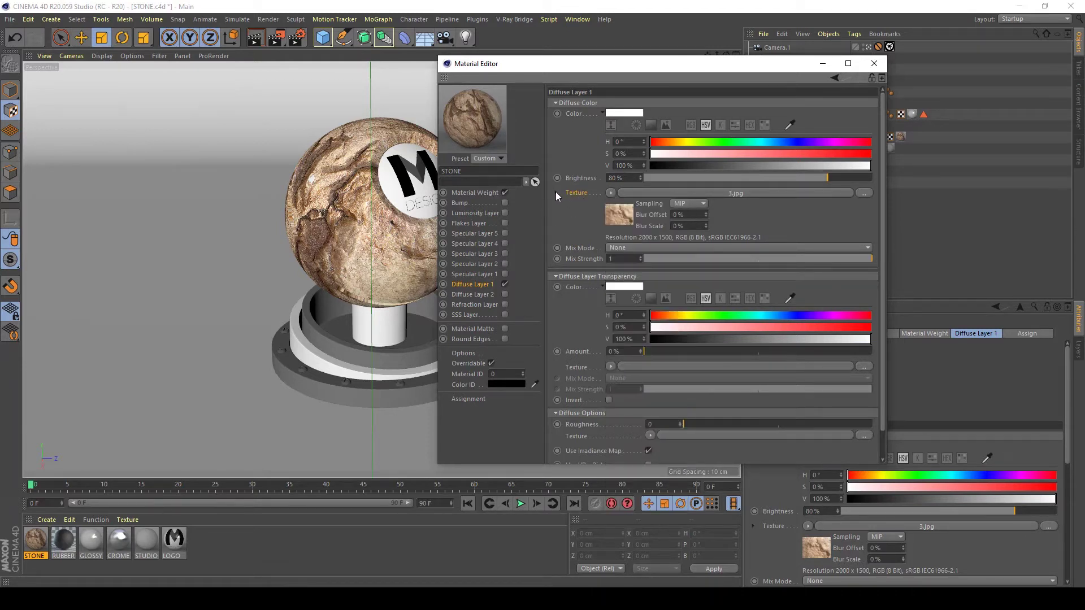
click(556, 194)
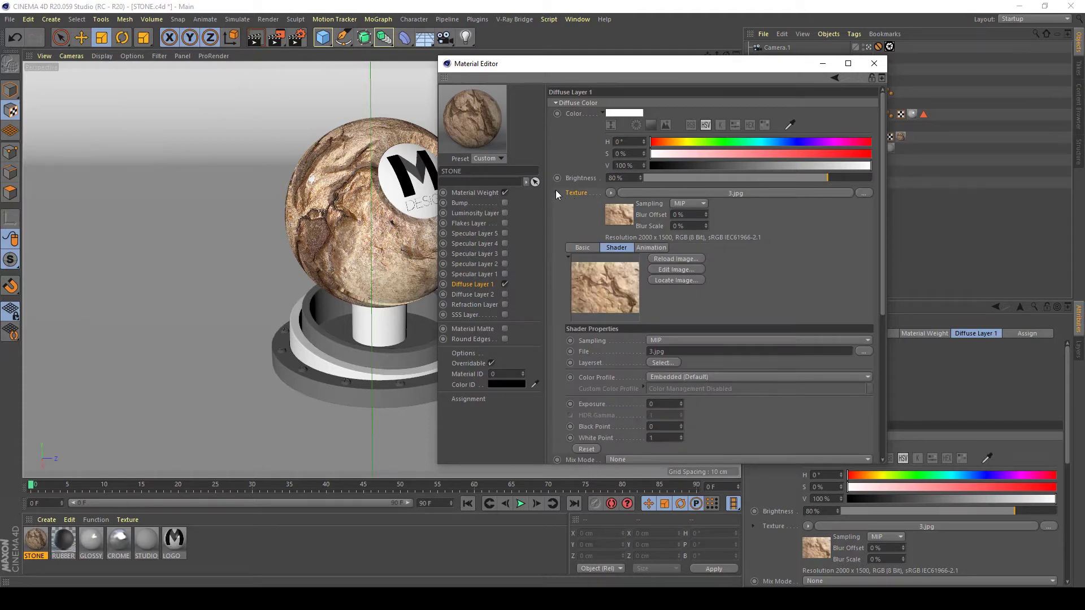
click(557, 192)
right_click(571, 194)
click(589, 227)
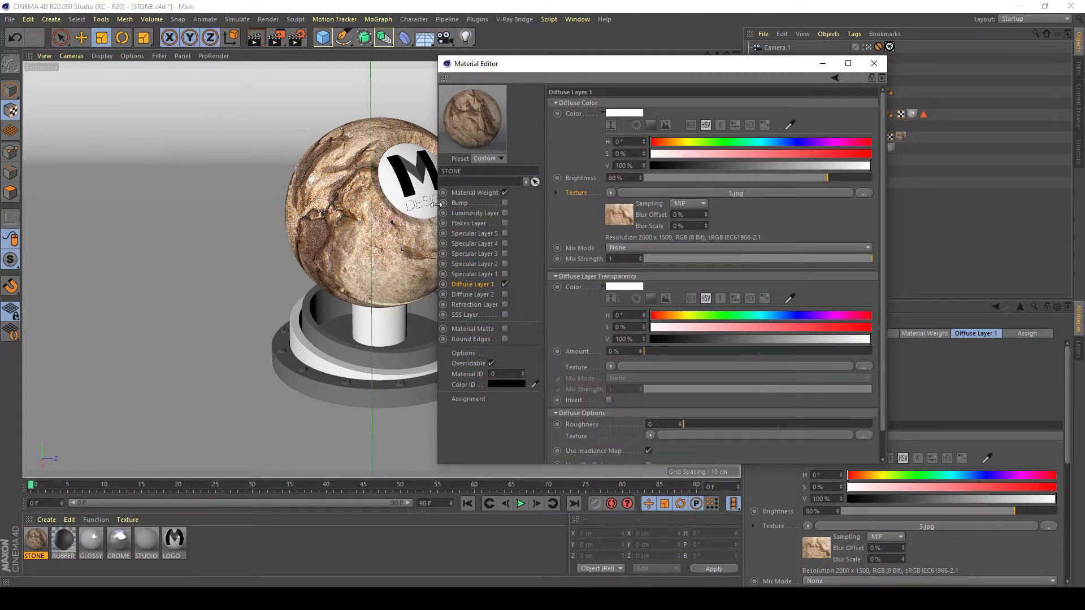
- Enable the STONE material's Bump channel and paste the copied 3.jpg texture into it
click(472, 203)
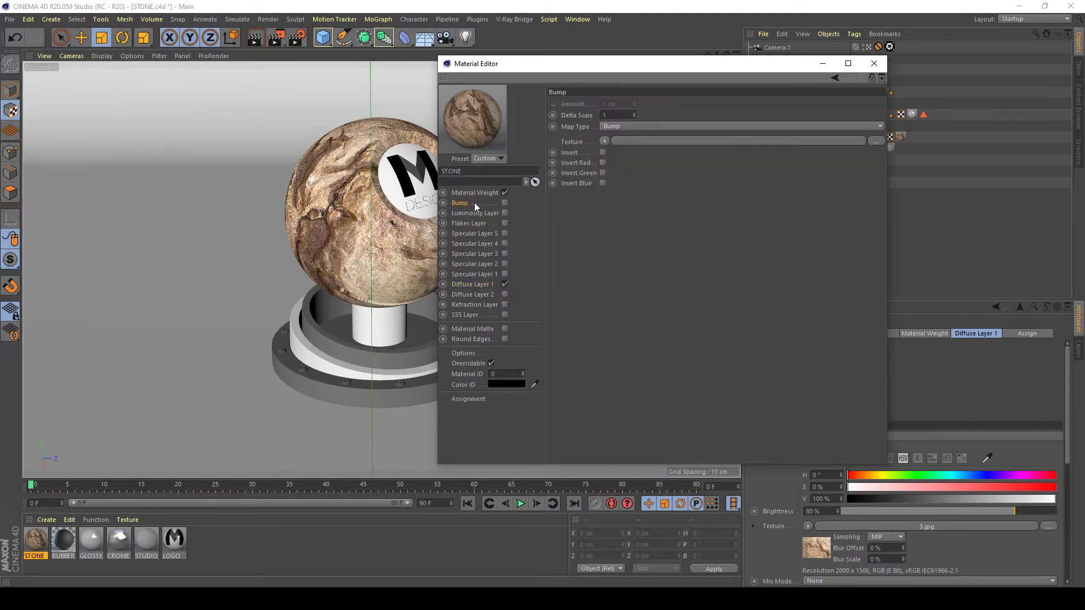
right_click(571, 142)
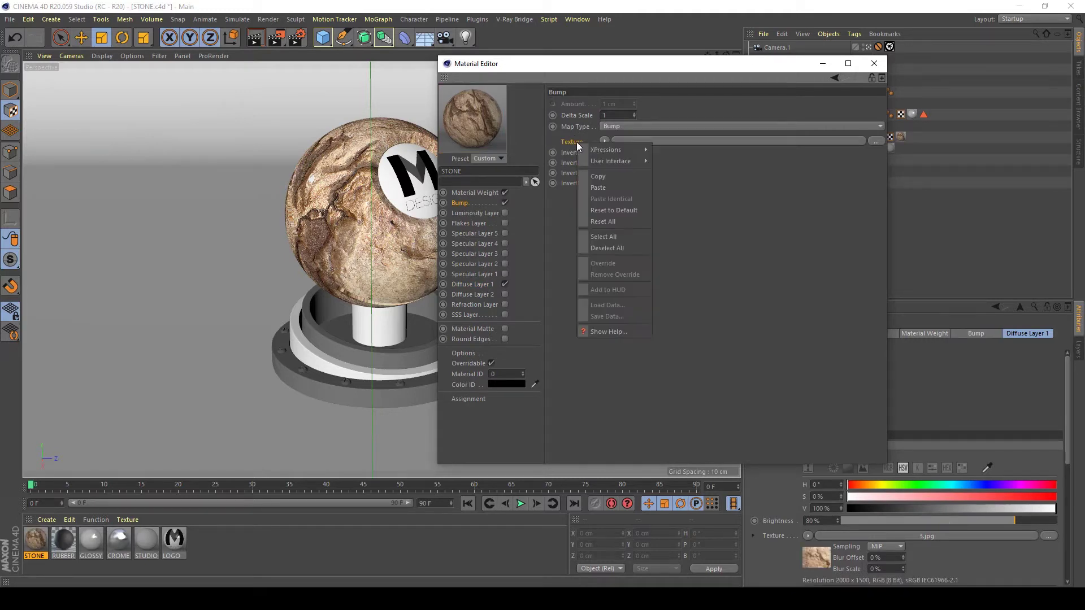
click(598, 189)
- Wrap the bump texture in a Filter shader and set its Saturation to -100%
click(604, 141)
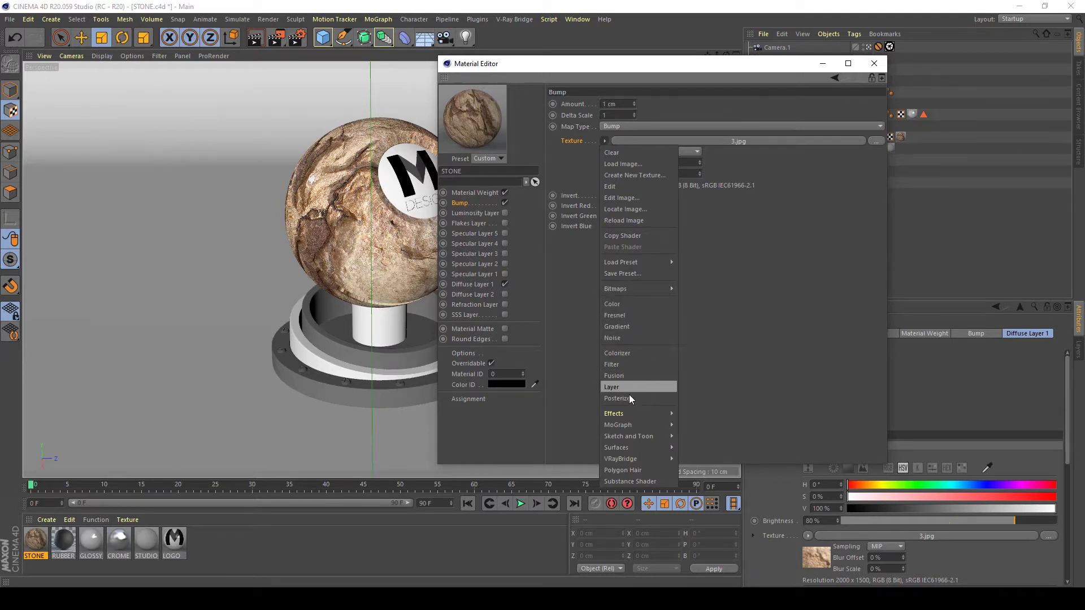
click(626, 364)
click(612, 164)
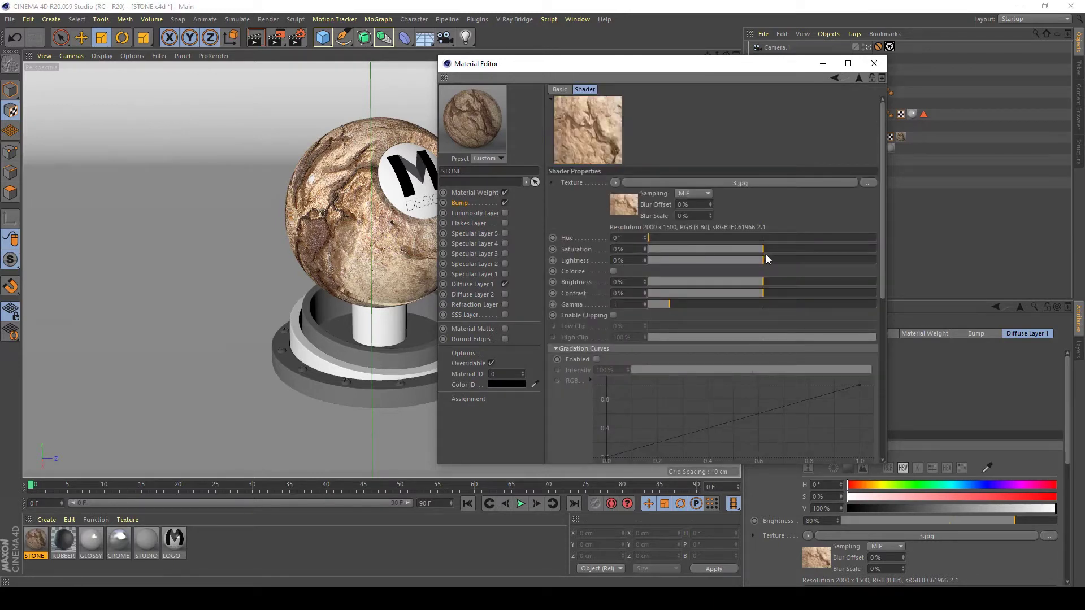
drag(744, 253, 648, 253)
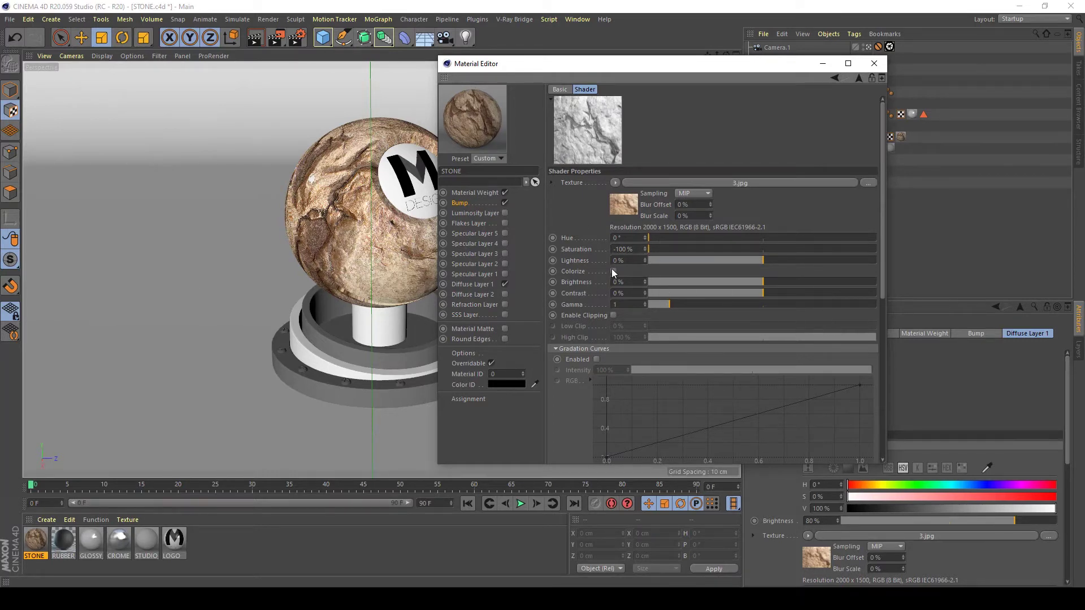
- Enable clipping in the bump filter and set Low Clip to 14% and High Clip to 88%
click(613, 315)
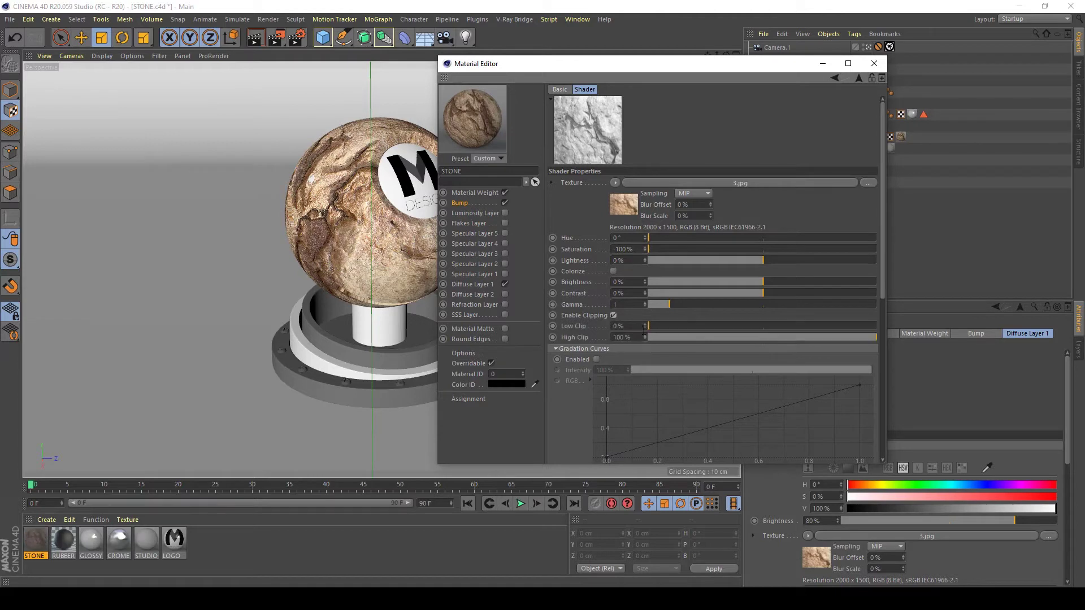
click(680, 326)
mouse_move(690, 326)
mouse_down()
mouse_move(698, 327)
mouse_move(684, 327)
mouse_up()
click(854, 338)
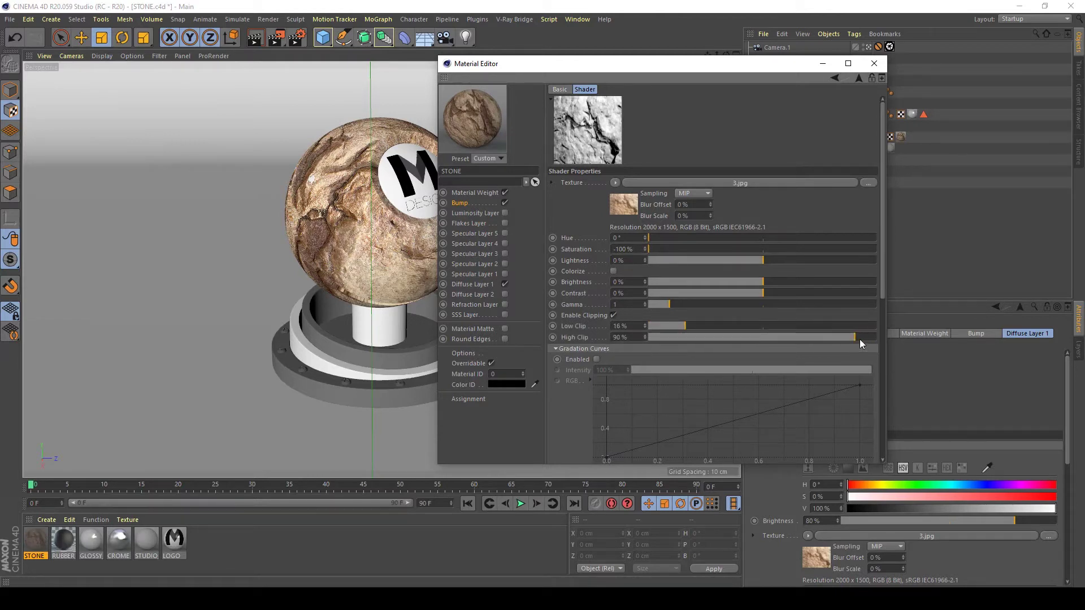
click(672, 326)
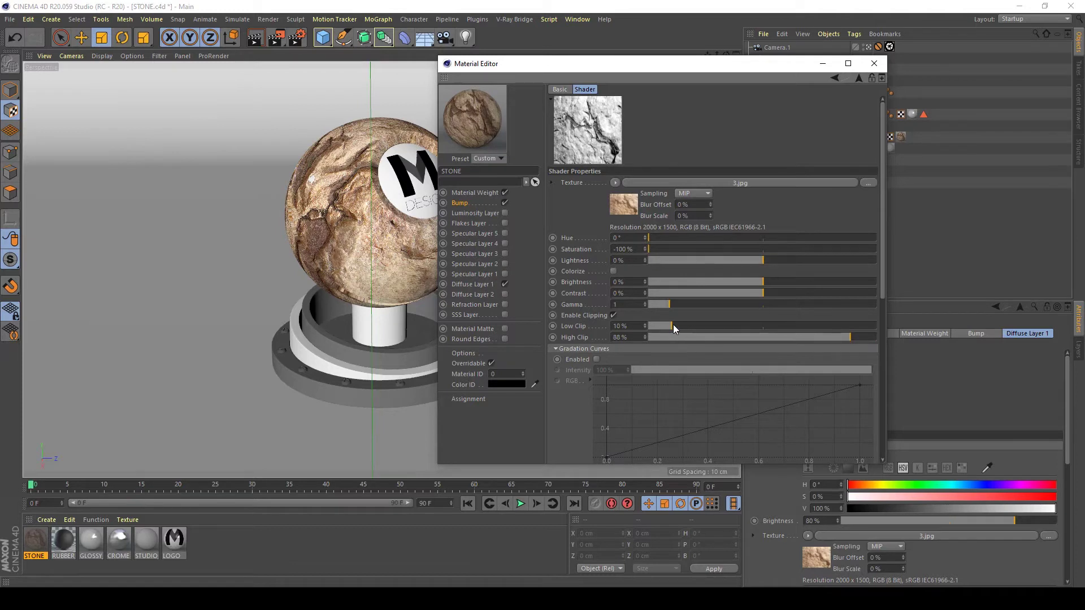
drag(673, 327, 681, 326)
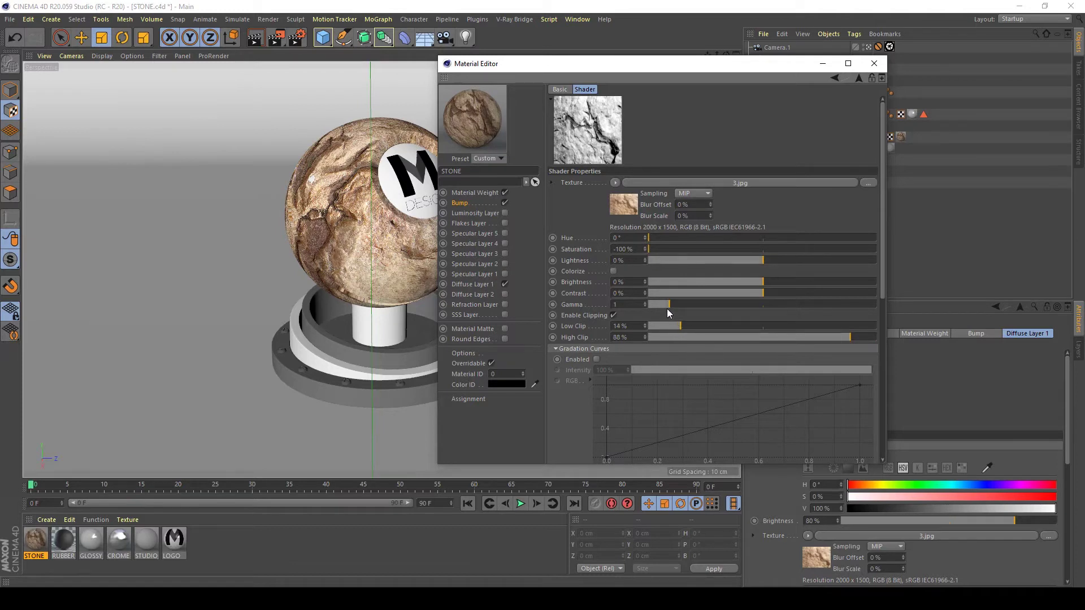
- Turn off Diffuse Layer 1 of the STONE material and enable Diffuse Layer 2 with its plain white color
click(473, 284)
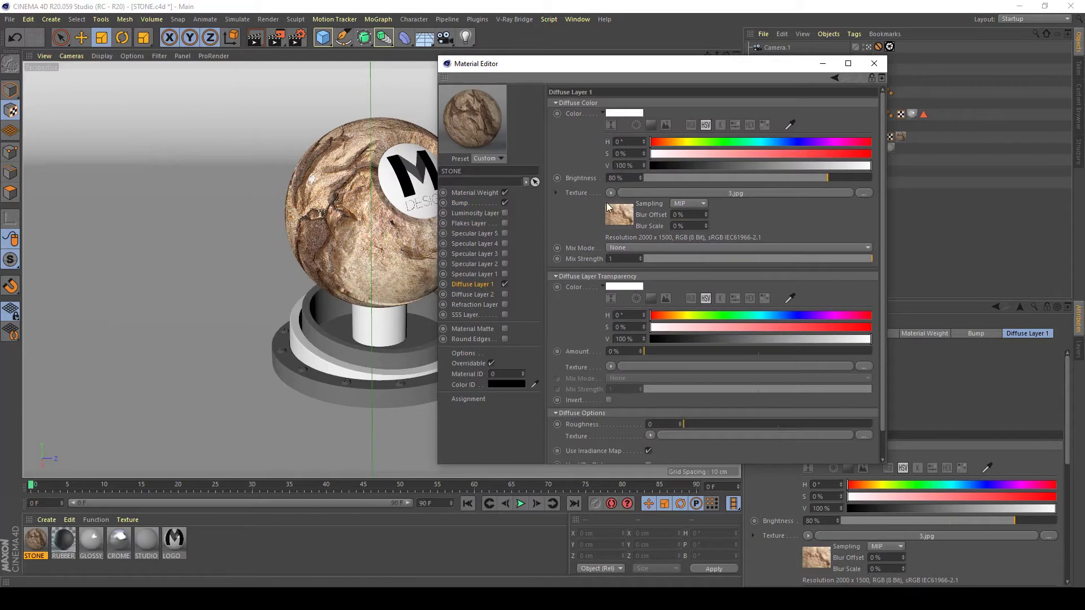
click(505, 284)
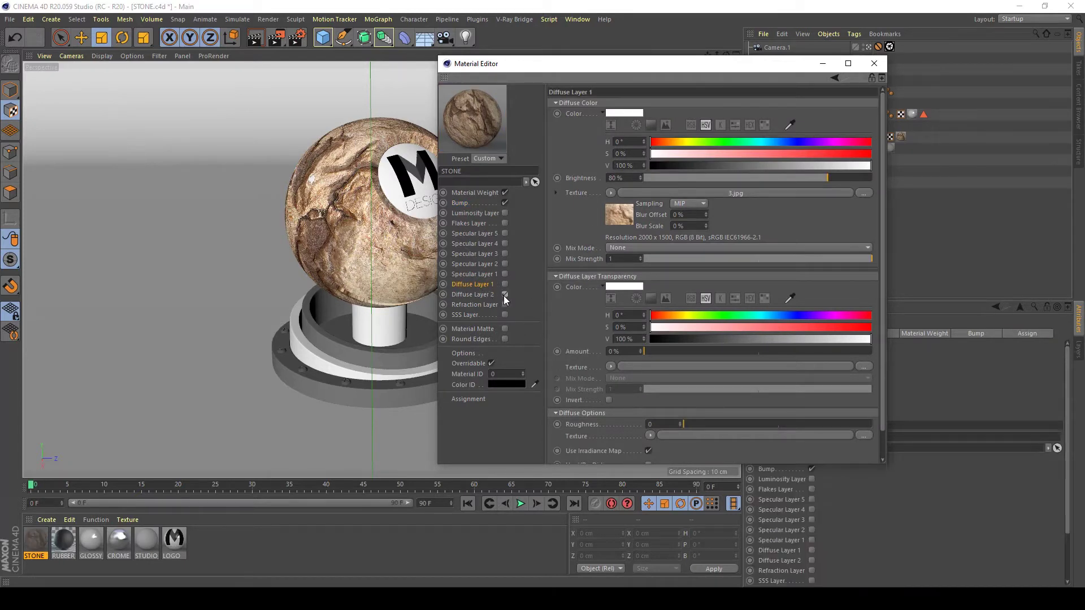
click(504, 295)
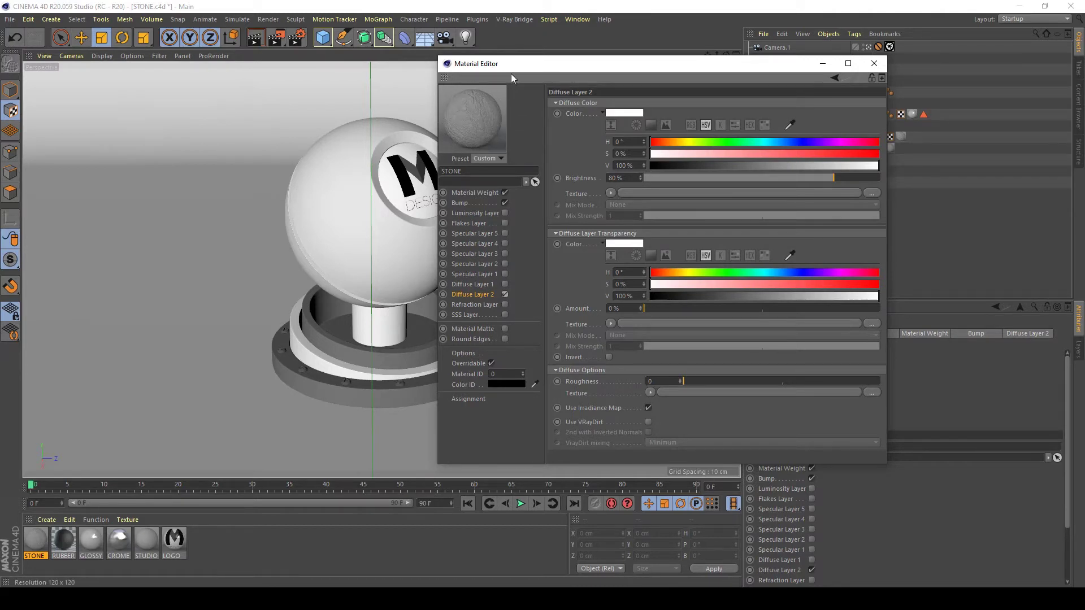
- Select the logo part of the shader ball and switch from Texture mode to Model mode
click(421, 170)
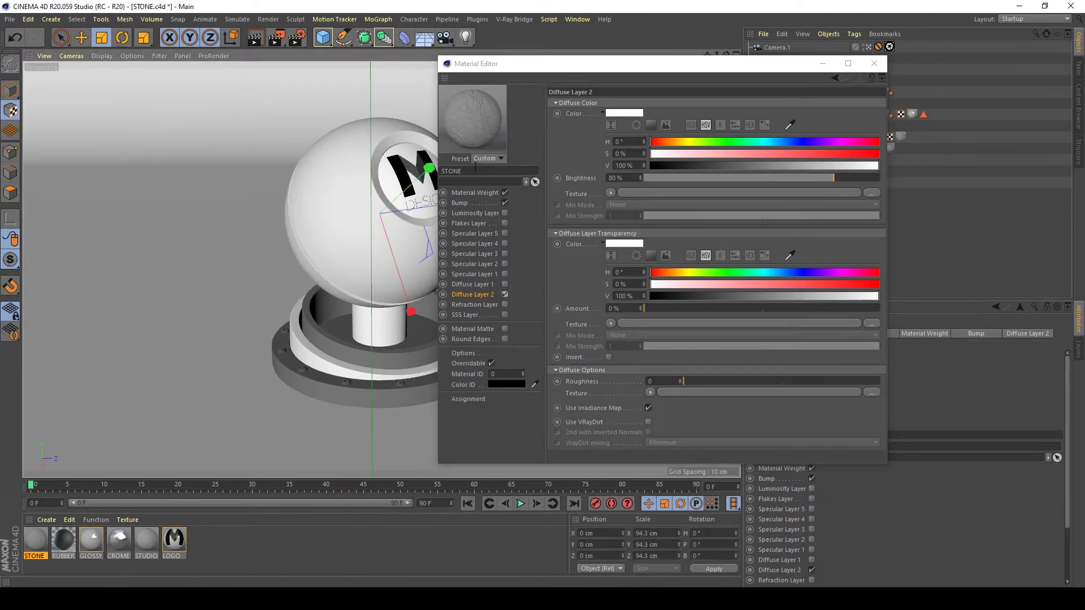
click(11, 89)
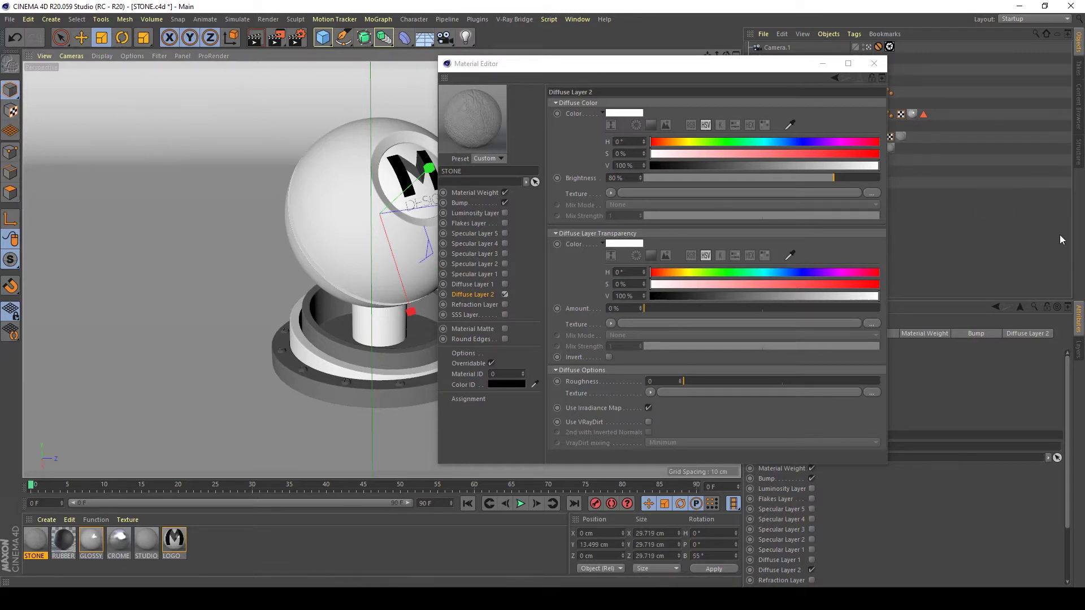
- Render the shader ball with the plain white diffuse and bump to the Picture Viewer and centre it in view
click(505, 286)
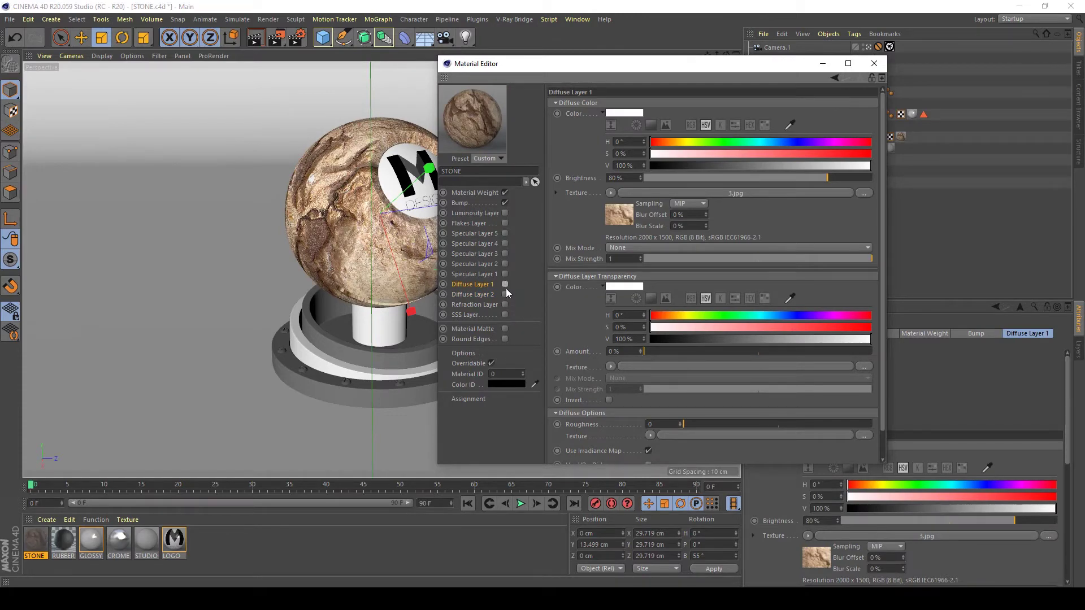
click(505, 284)
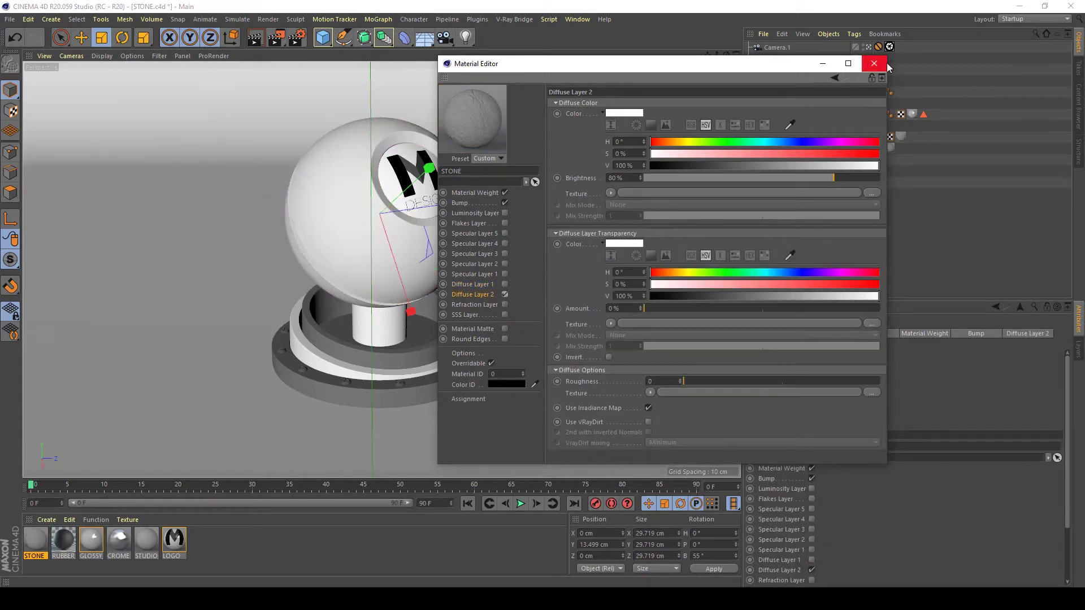
click(875, 63)
click(276, 38)
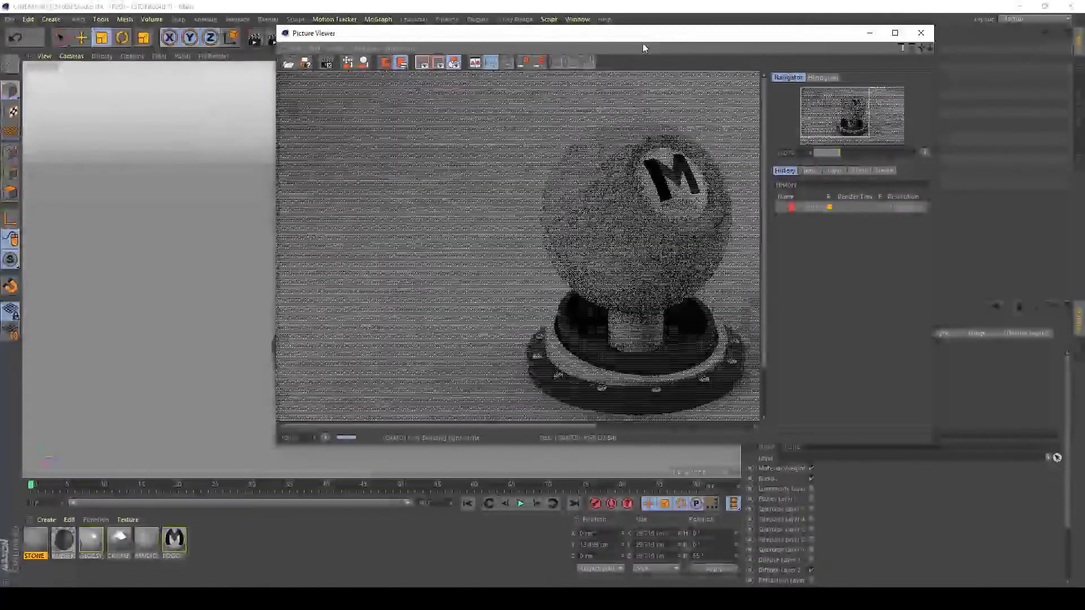
drag(643, 40, 461, 44)
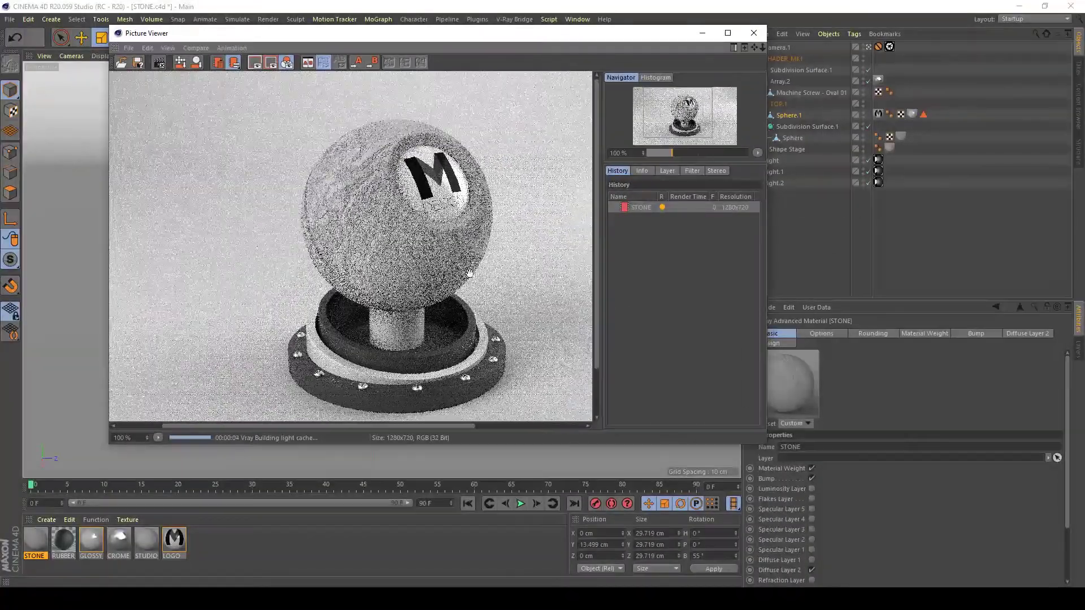
drag(482, 275, 472, 269)
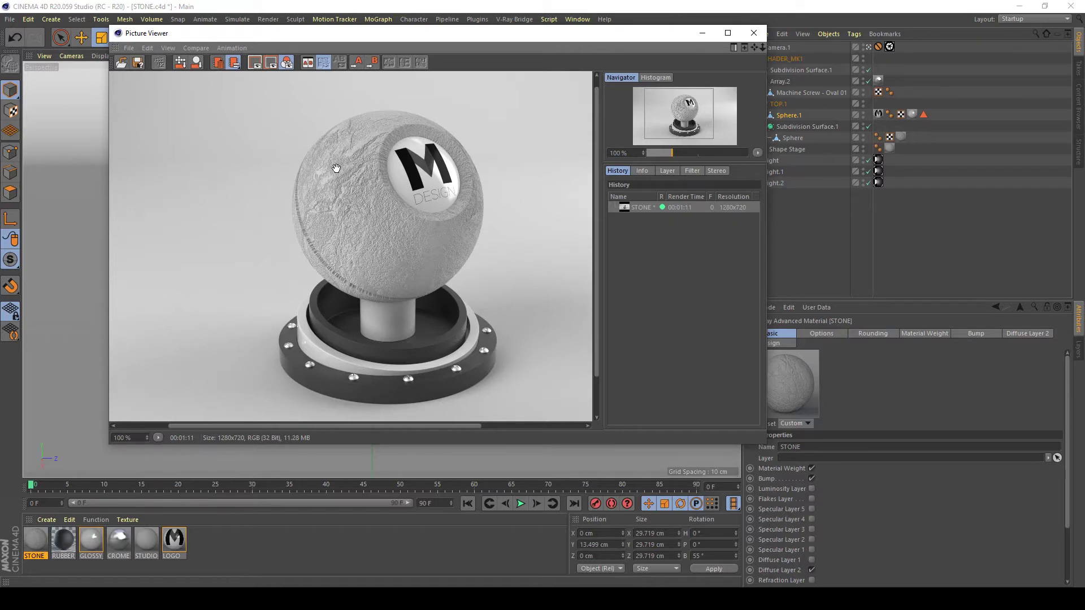
- Set the STONE bump filter's Low Clip to 22% and High Clip to 61%, and render the scene again
double_click(35, 540)
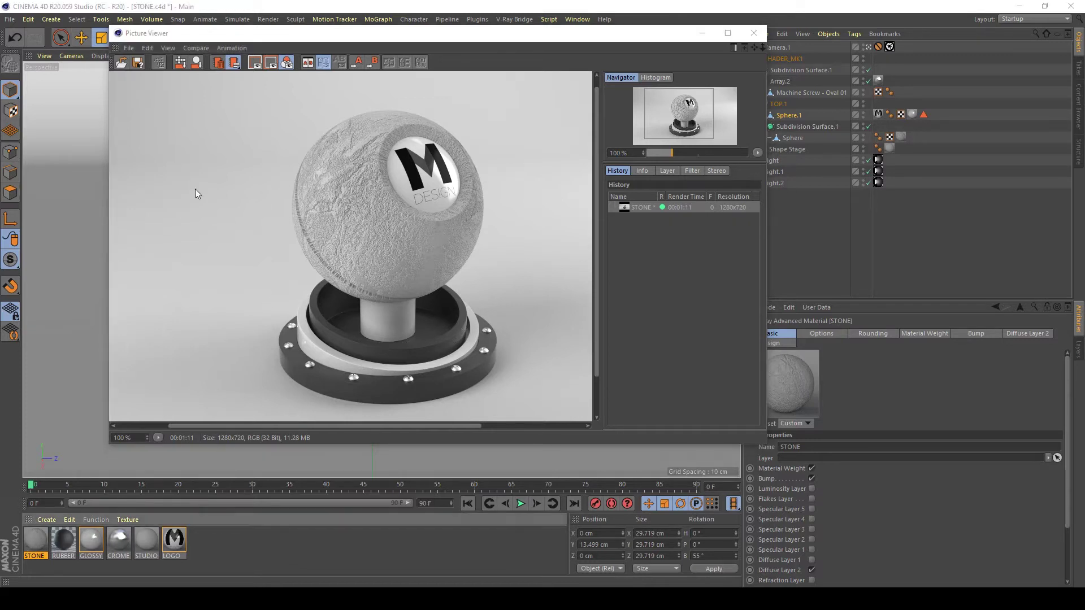
click(209, 217)
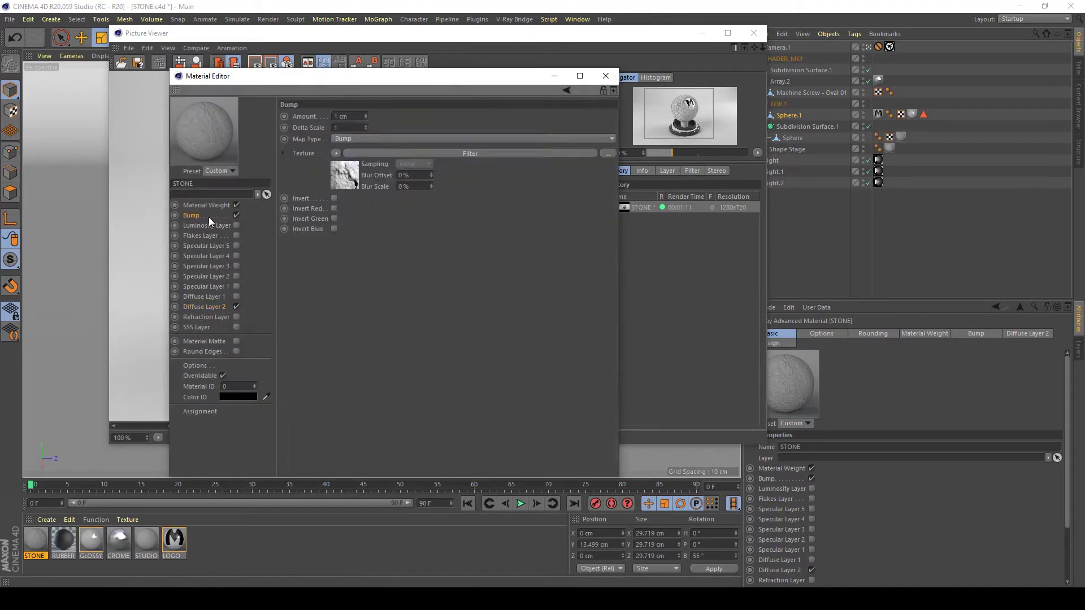
click(348, 174)
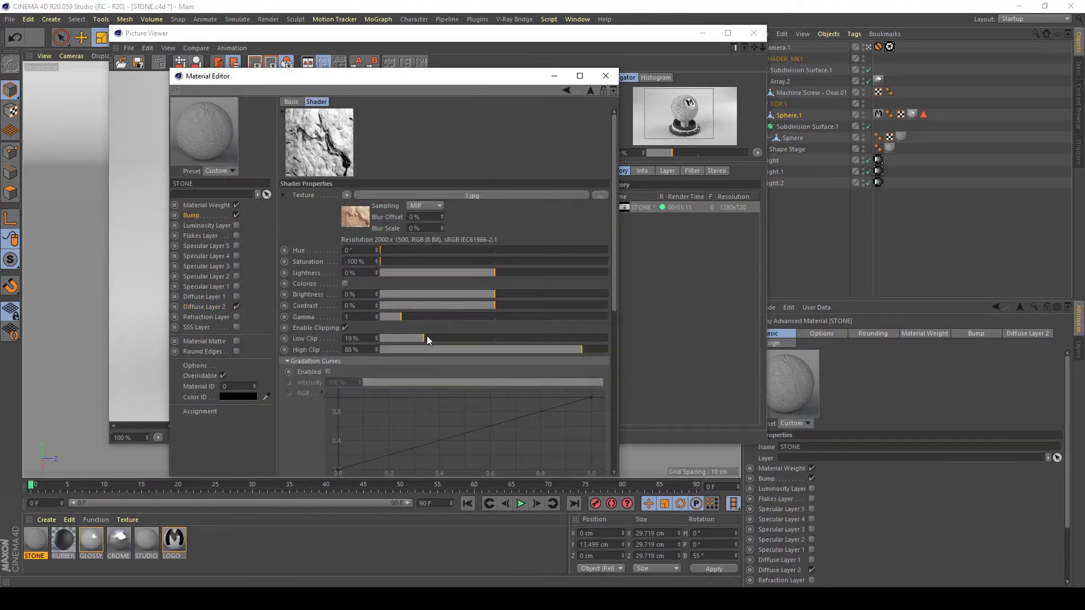
drag(426, 336, 437, 338)
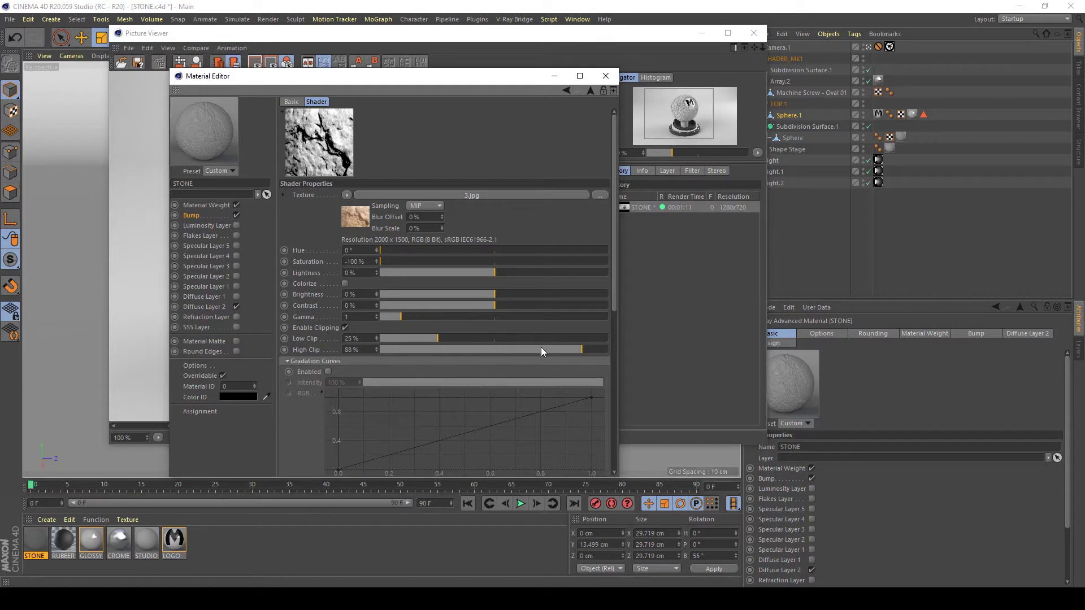
drag(544, 350, 520, 350)
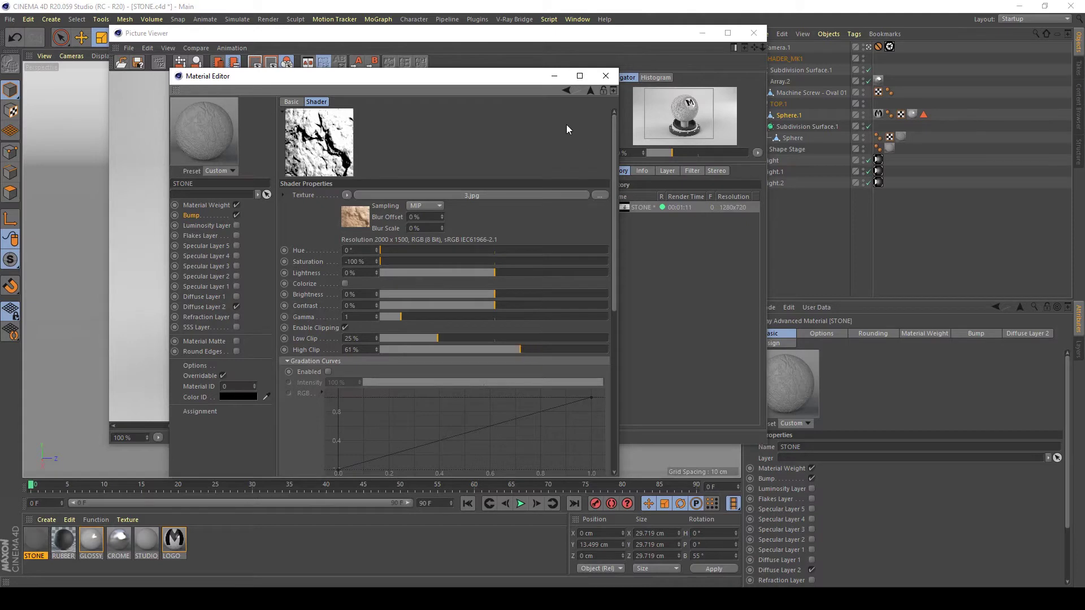
drag(426, 341, 430, 338)
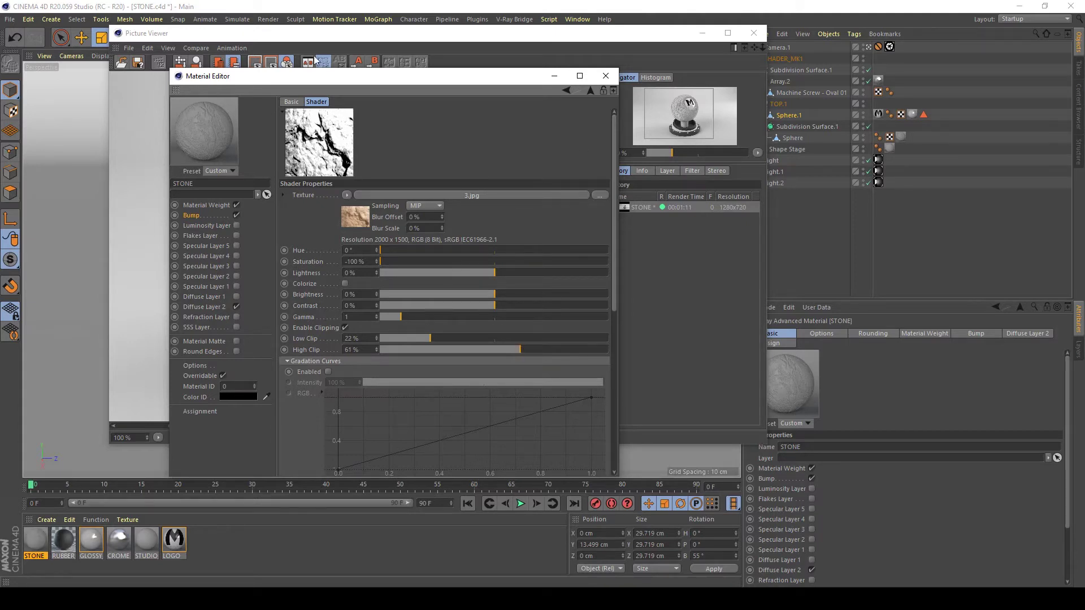
click(606, 76)
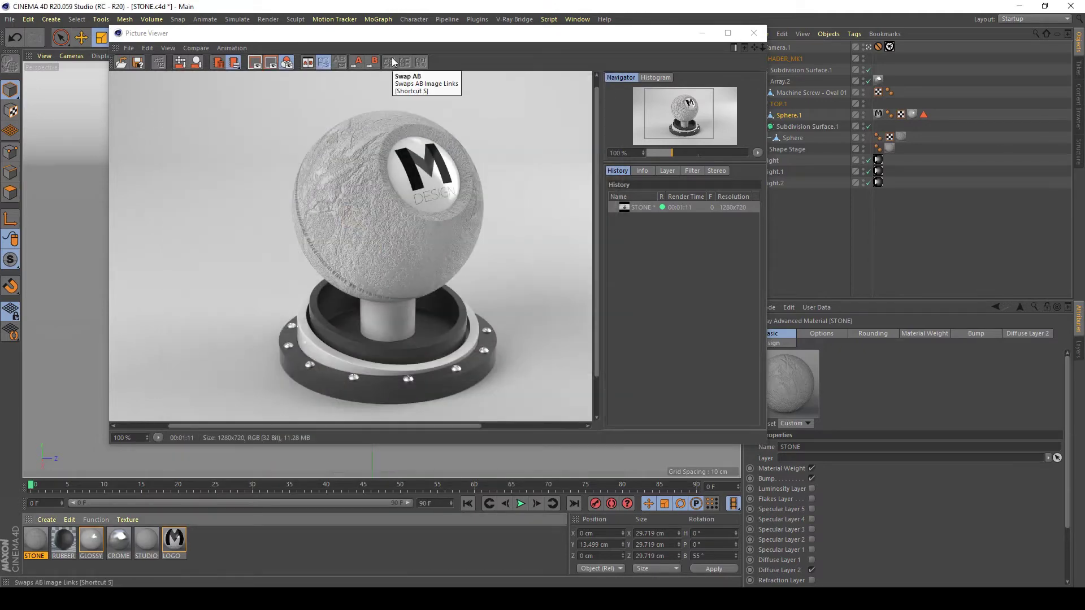
key(shift+r)
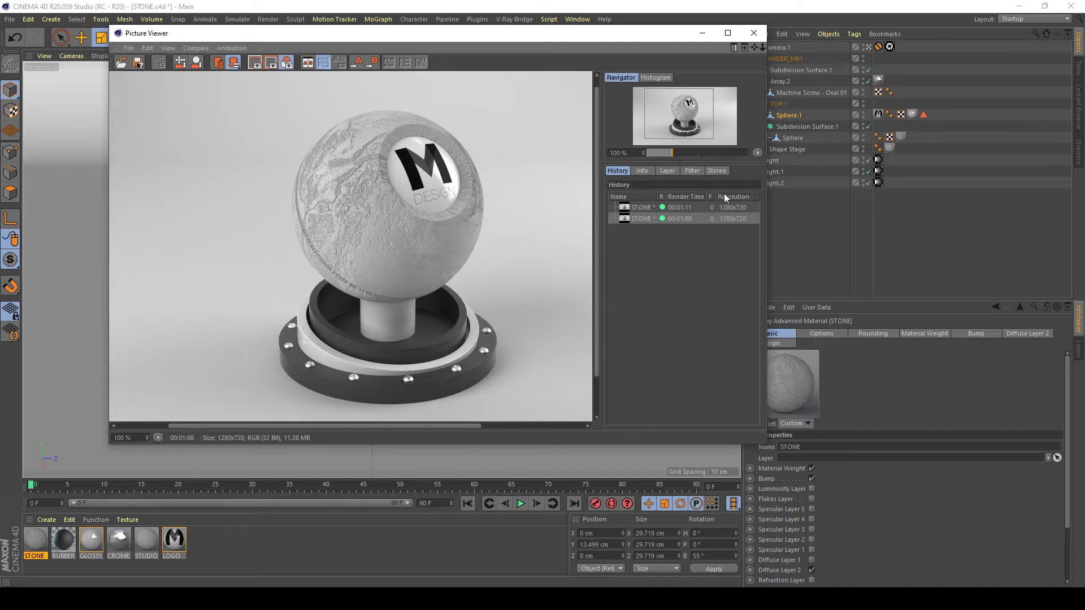
- Compare the bump relief in the two white STONE renders by switching between them in the render history
key(Up)
key(Down)
key(Up)
key(Down)
key(Up)
key(Down)
key(Up)
key(Down)
key(Up)
key(Down)
key(Up)
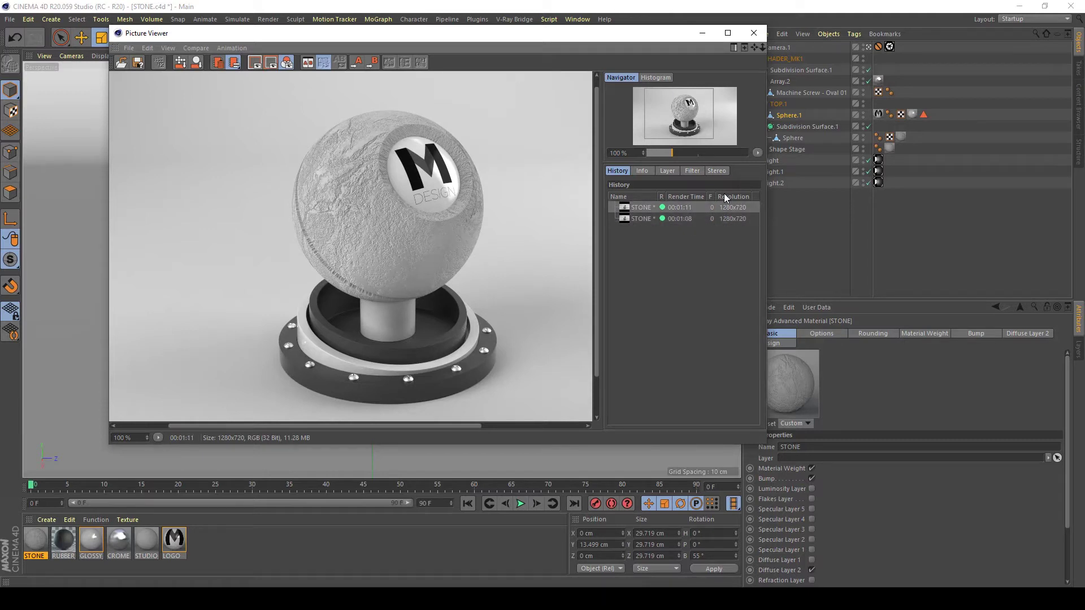
key(Down)
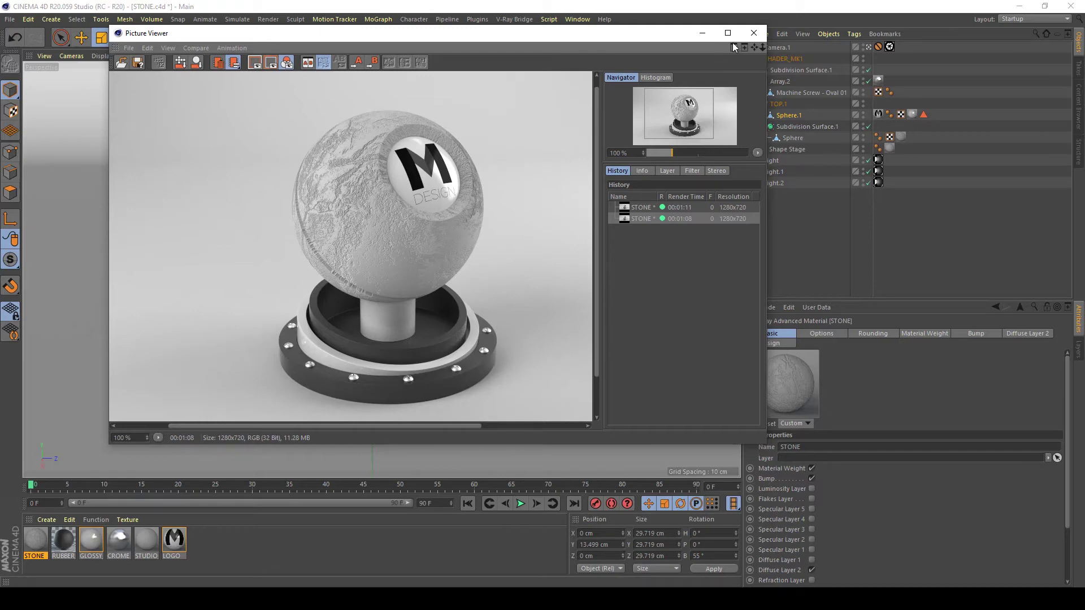
click(754, 32)
- Re-enable Diffuse Layer 1 with the 3.jpg texture in the STONE material and turn off Diffuse Layer 2
double_click(39, 538)
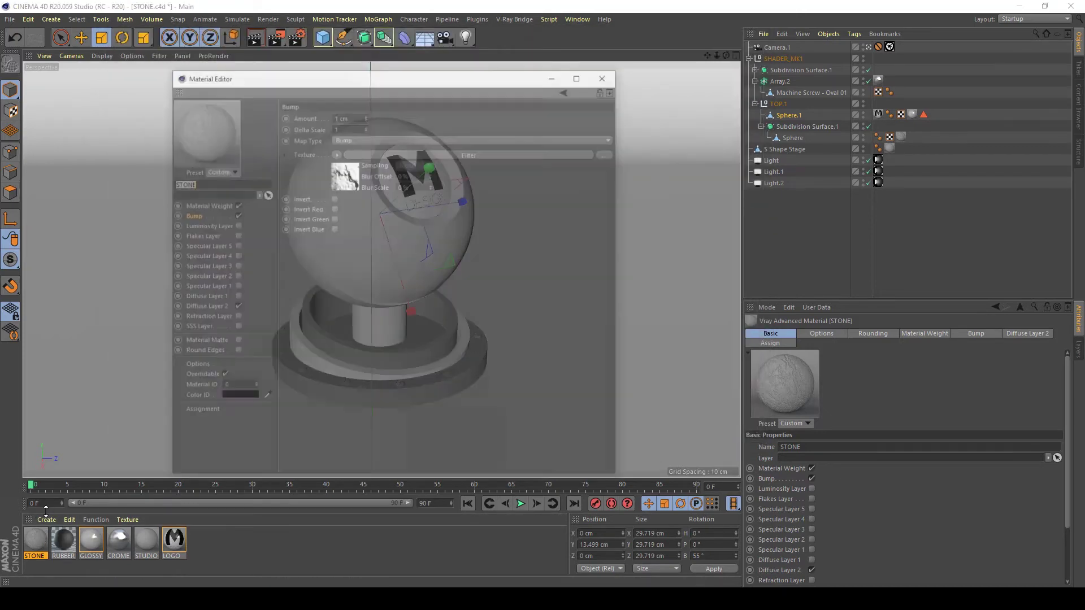
click(201, 296)
click(236, 297)
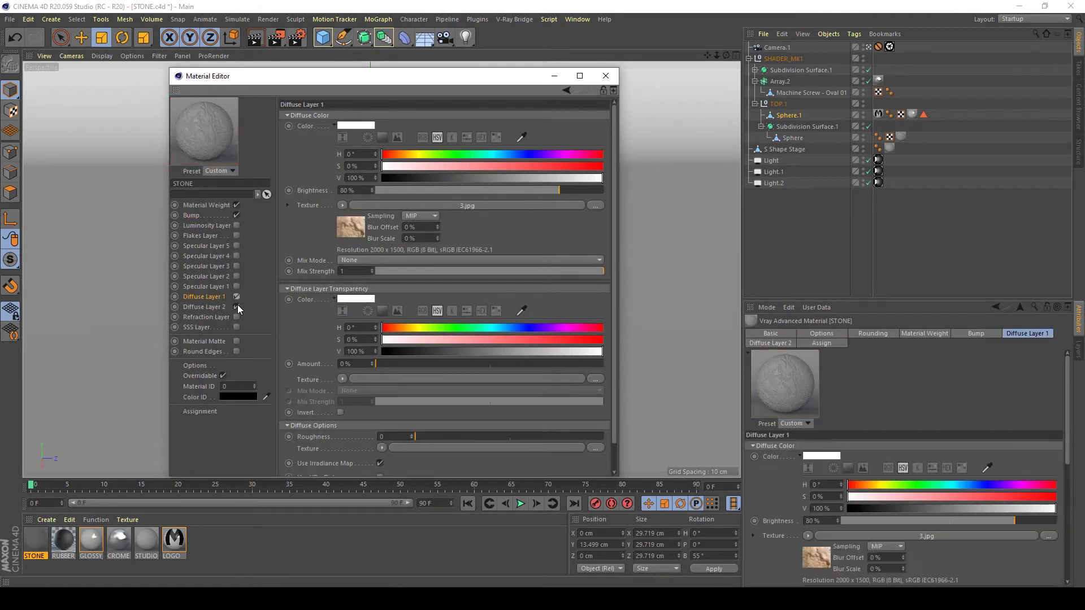
click(237, 307)
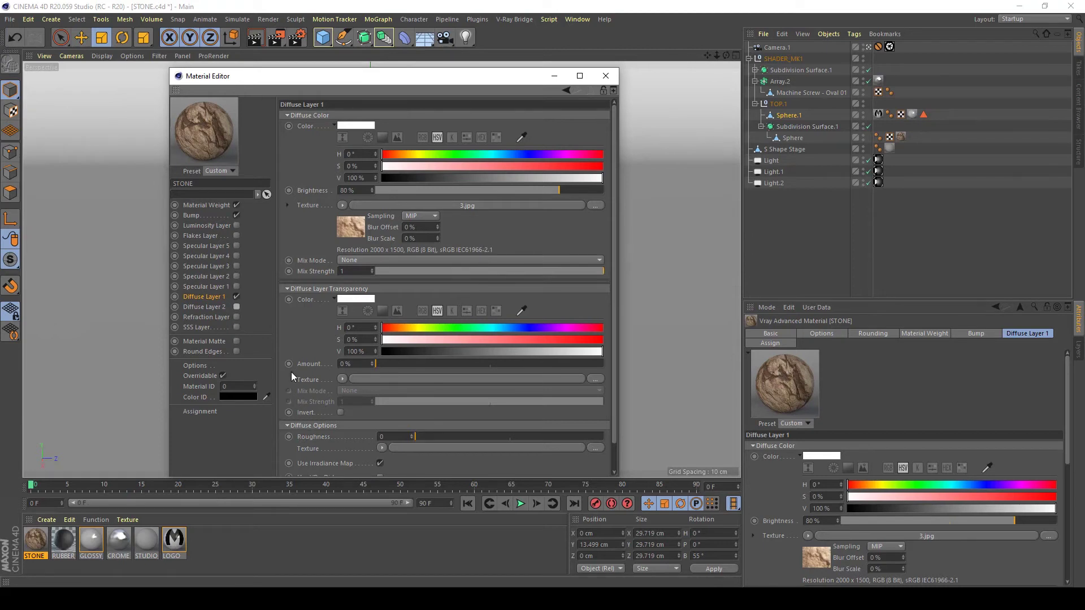
- Render the textured shader ball to the Picture Viewer and inspect the stone surface
click(274, 39)
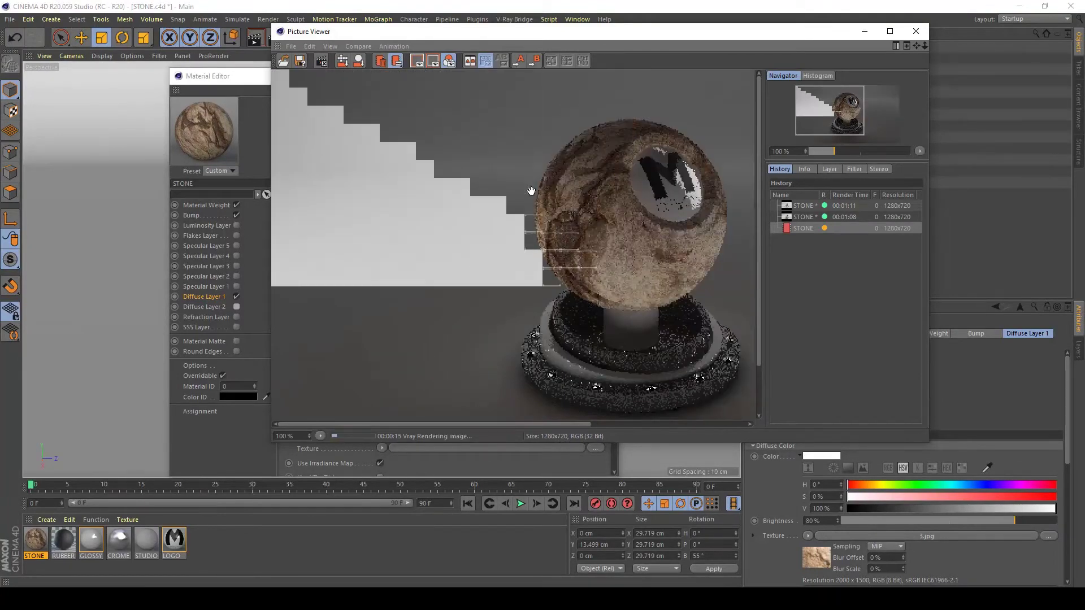
scroll(499, 243, down, 2)
scroll(497, 243, up, 2)
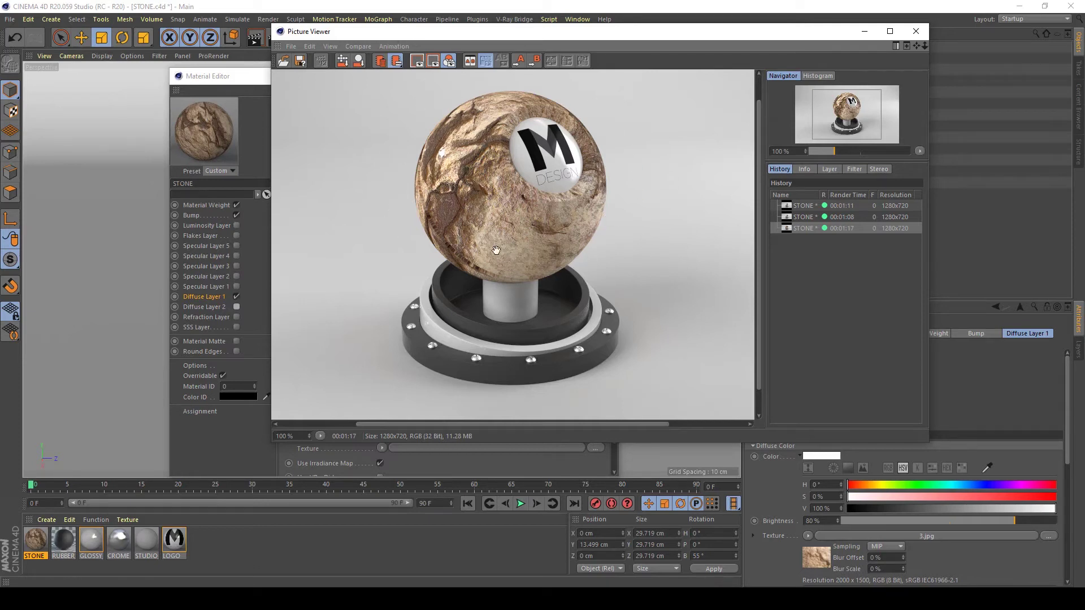
click(916, 32)
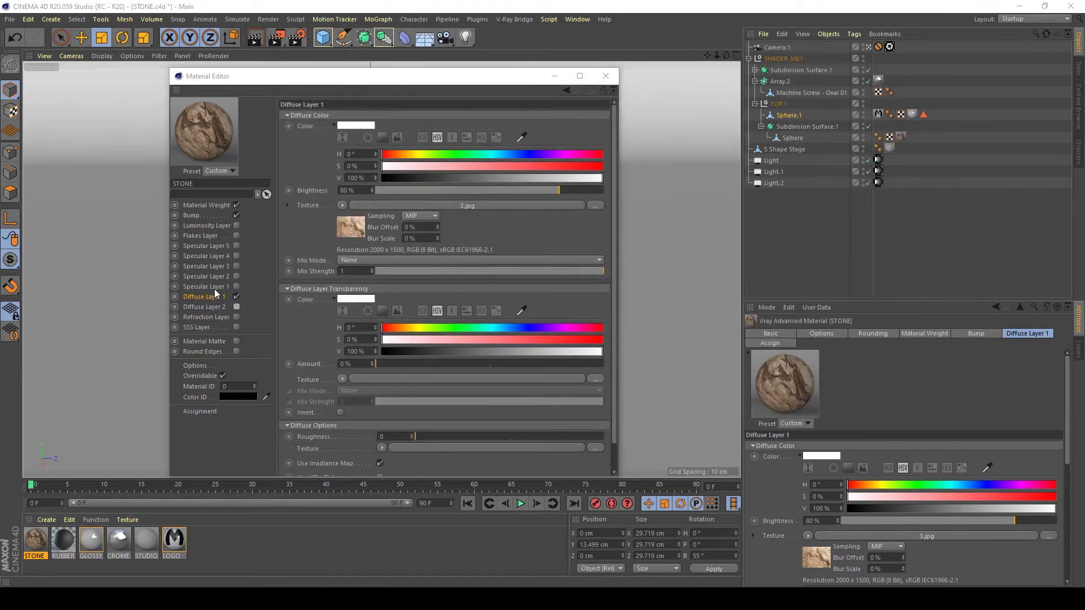
- Enable Specular Layer 1 of the STONE material and copy the bump's Filter shader into its specular color texture
click(237, 286)
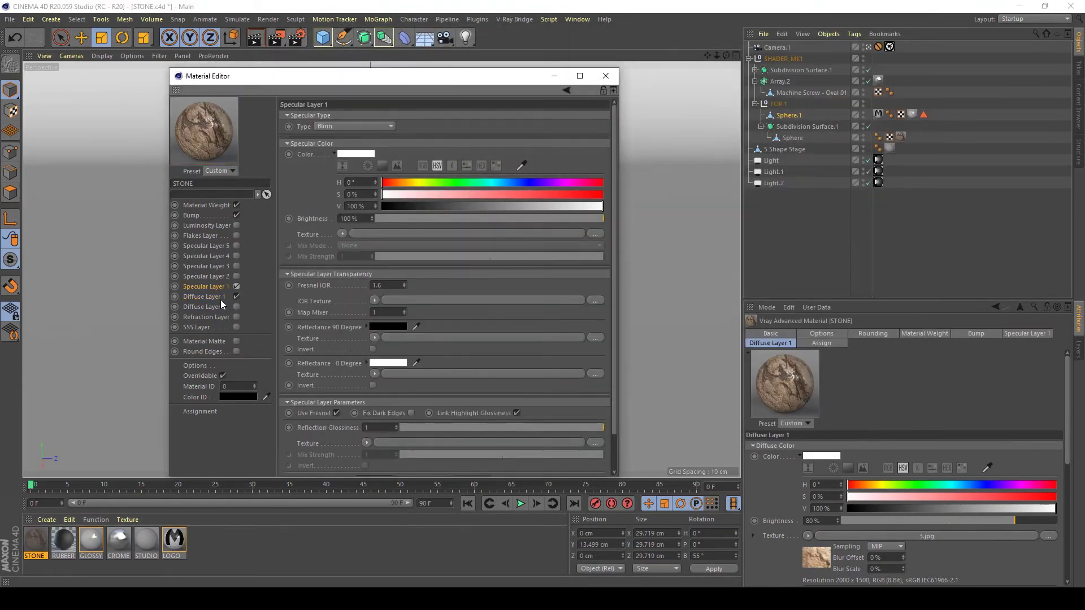
click(221, 300)
click(192, 215)
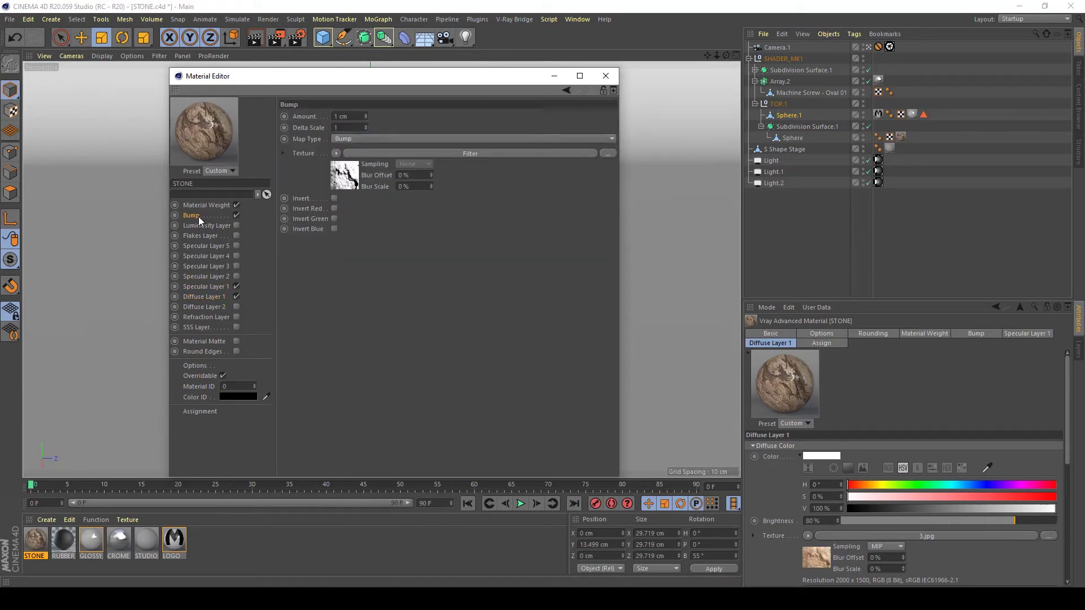
right_click(309, 154)
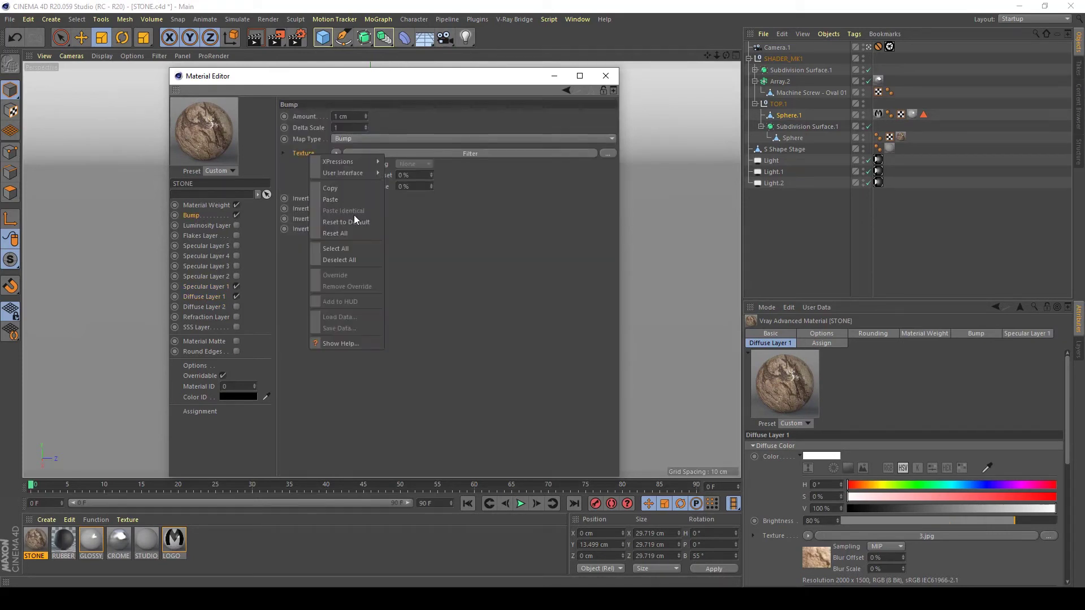
click(336, 197)
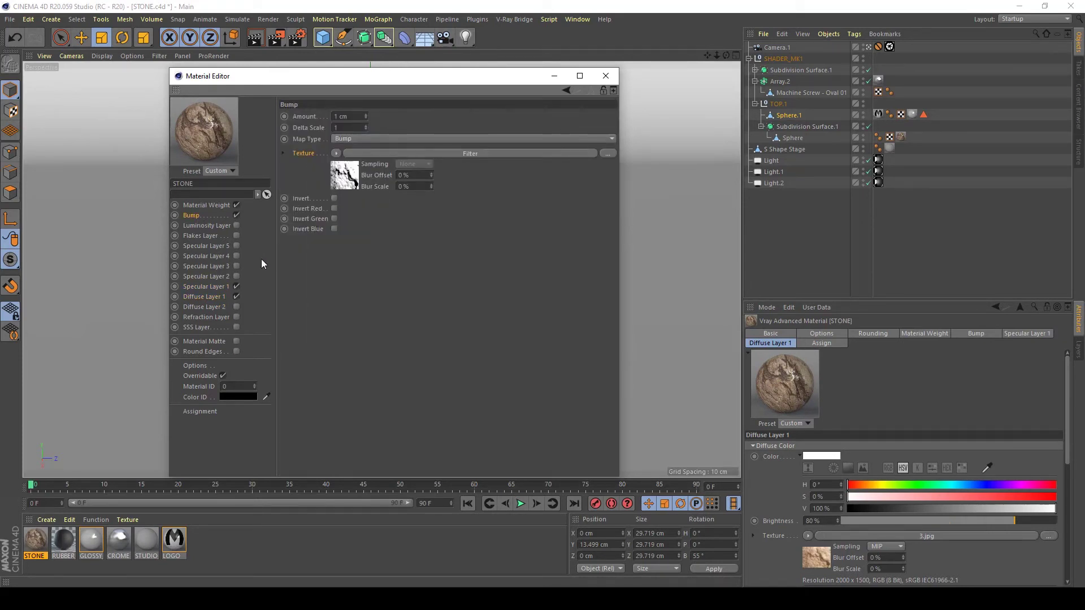
click(213, 287)
right_click(315, 237)
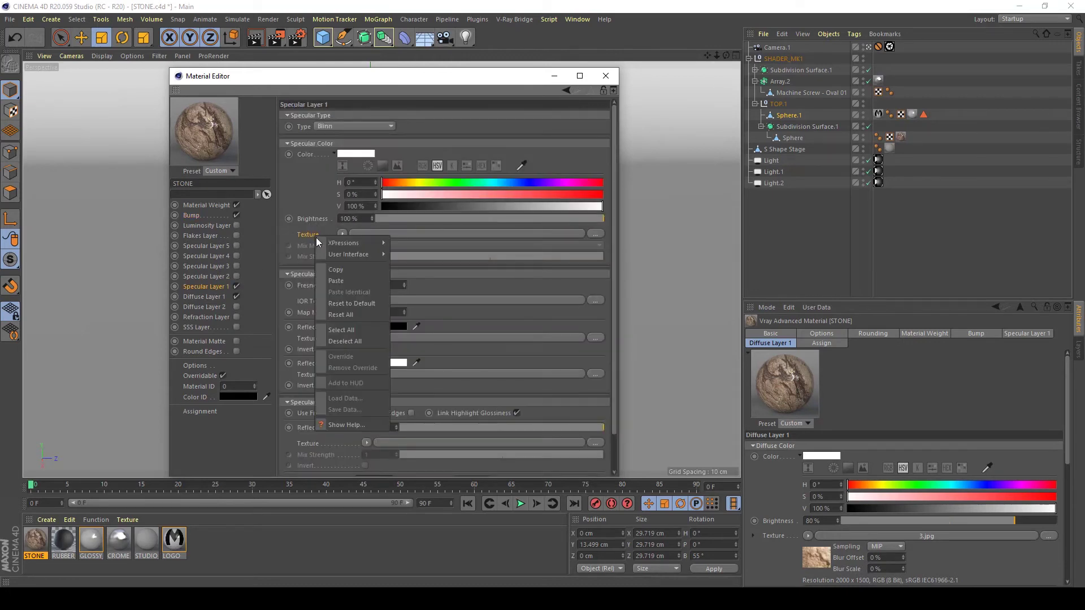
click(335, 281)
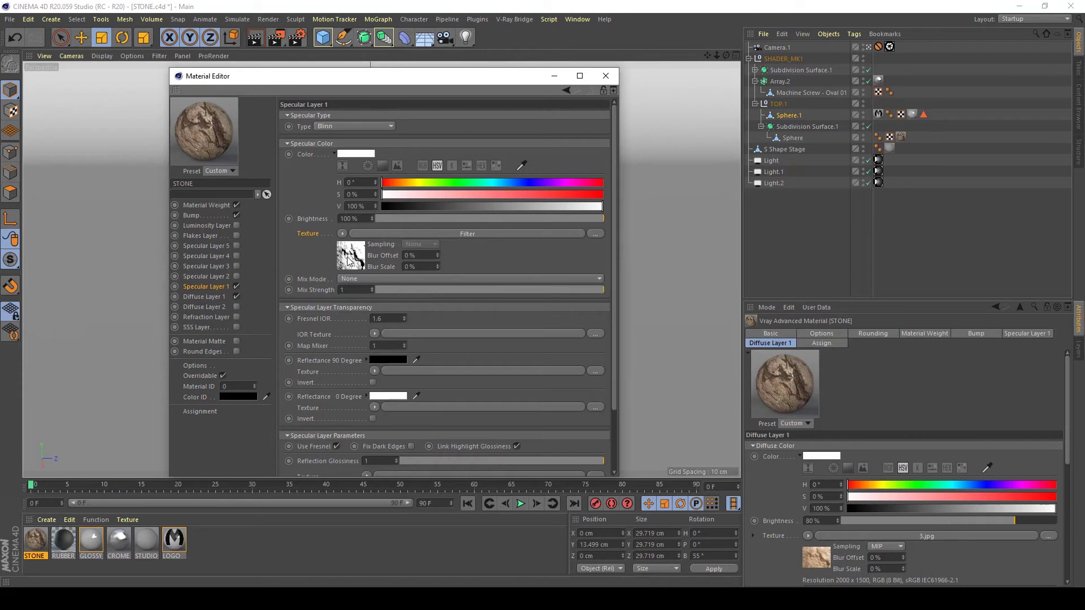
- Set the Specular Layer 1 filter's Low Clip to 21% and High Clip to 100%
click(359, 257)
drag(398, 338, 388, 333)
drag(530, 351, 616, 351)
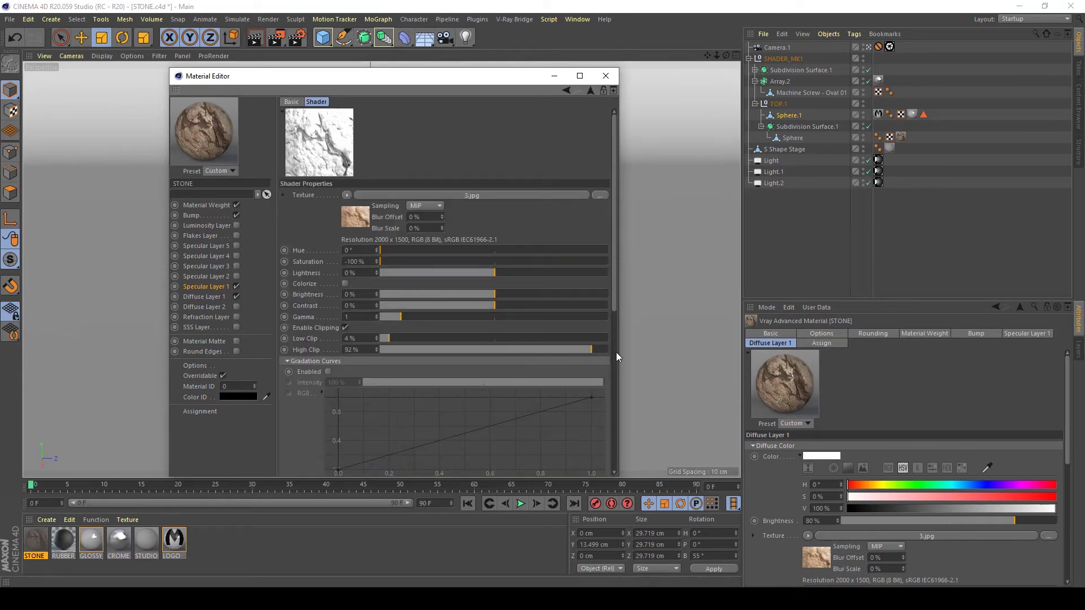
drag(393, 337, 422, 338)
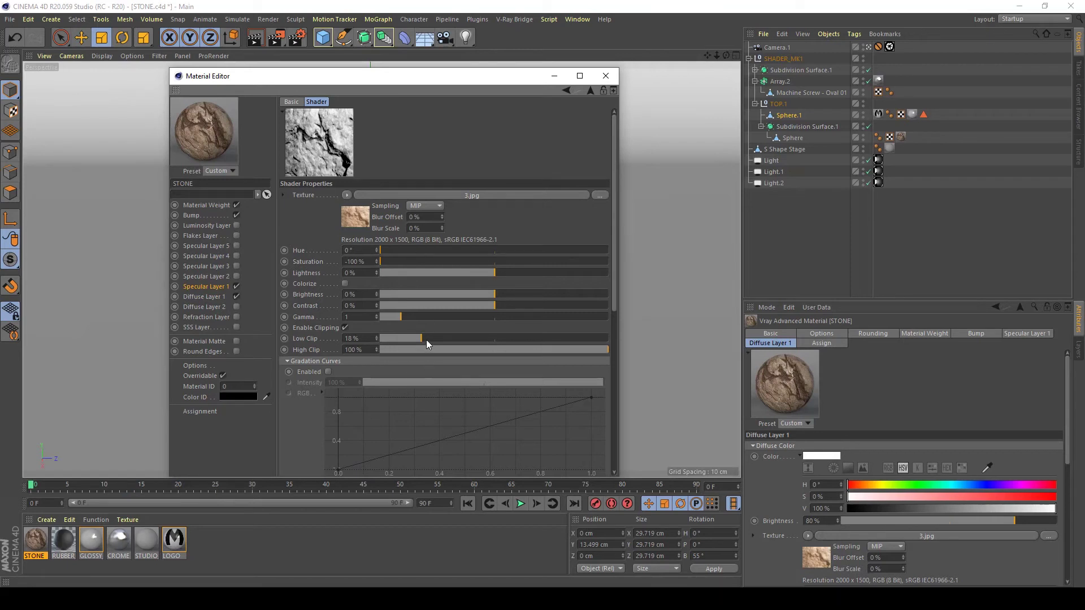
drag(427, 340, 432, 338)
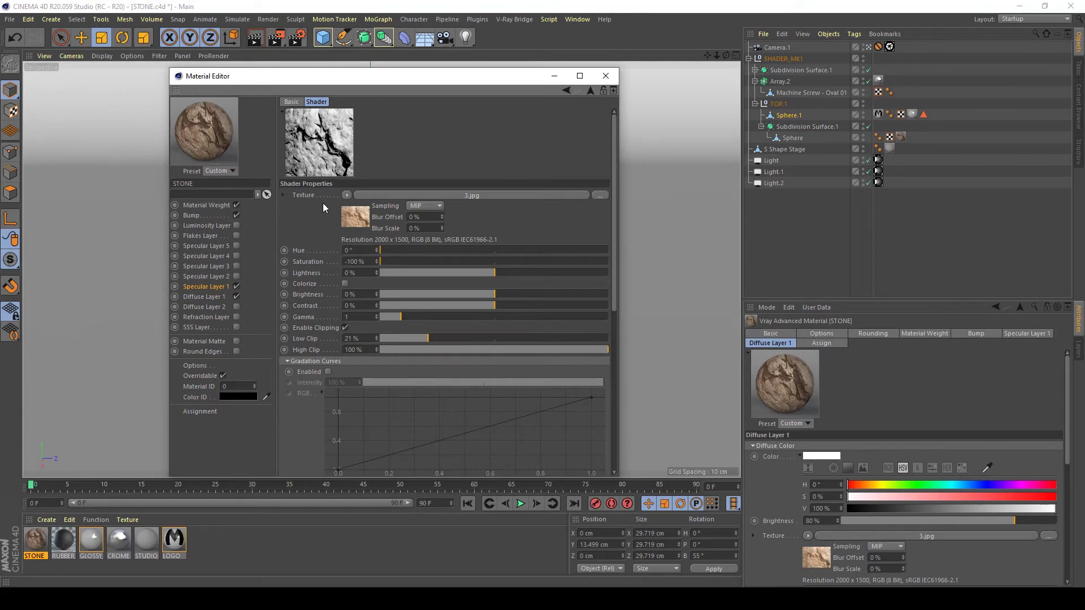
- Set the Reflection Glossiness of Specular Layer 1 to 0.7 and render the shader ball
click(216, 298)
scroll(324, 373, down, 1)
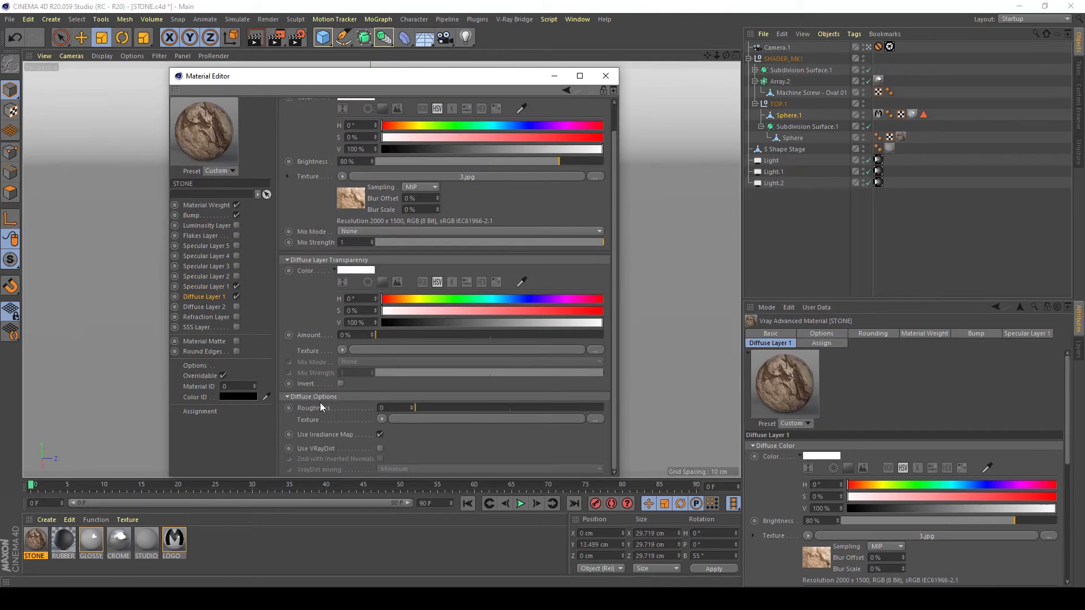
click(207, 286)
drag(619, 201, 687, 202)
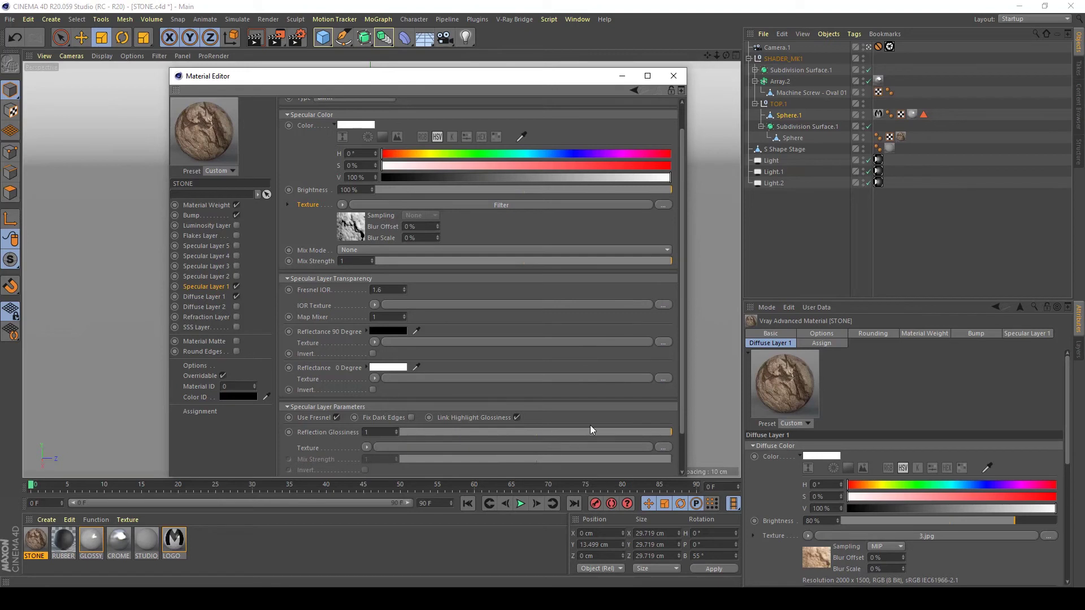
double_click(367, 432)
text(0.7)
key(Return)
click(284, 39)
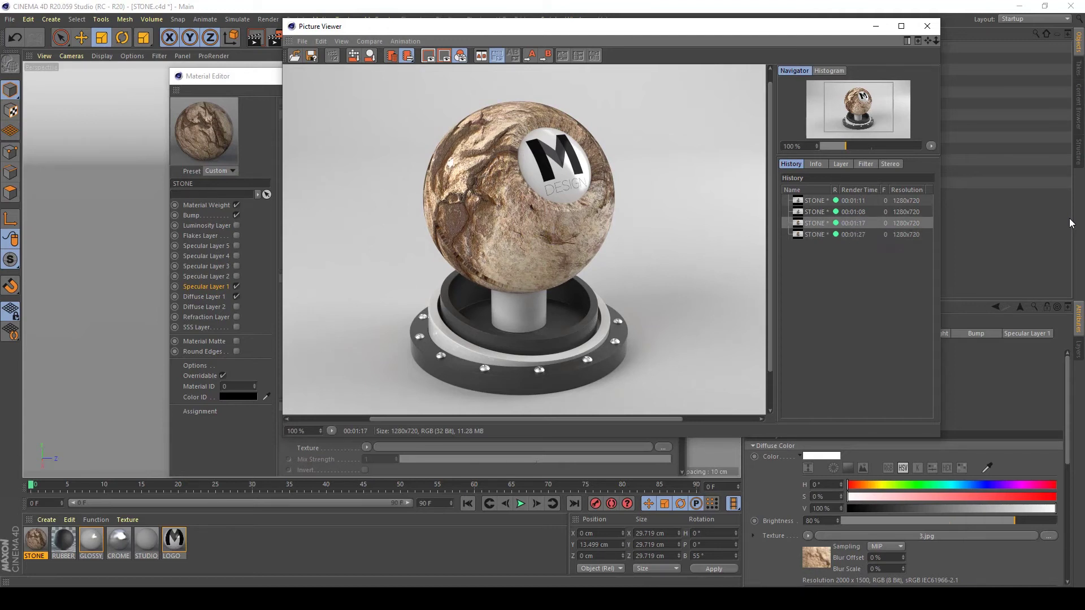
- Compare the stone renders with and without the specular layer in the render history
key(Up)
key(Down)
key(Up)
key(Down)
key(Up)
key(Down)
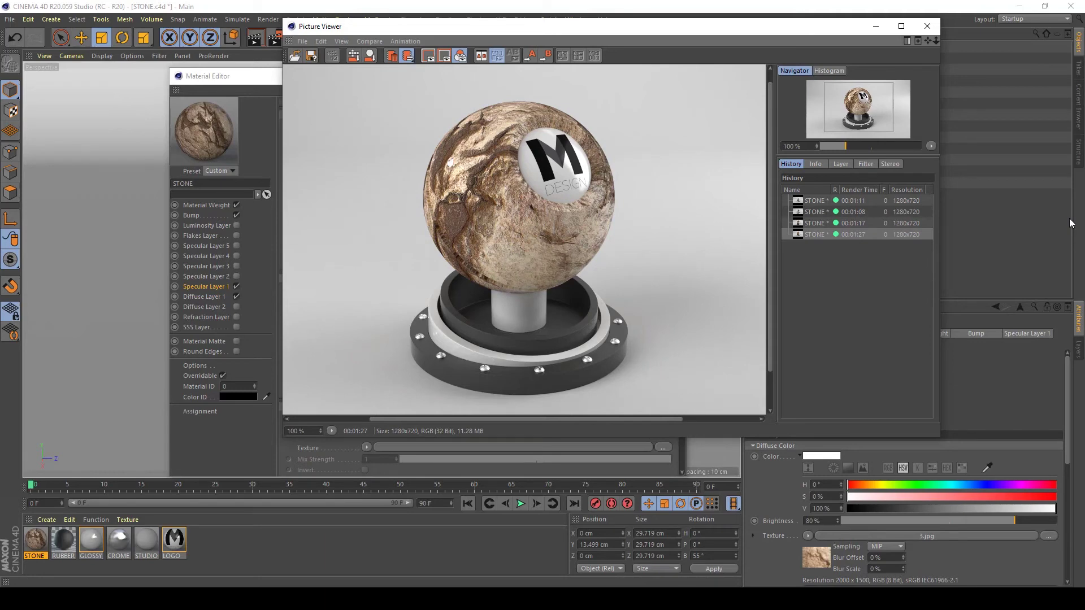
click(928, 26)
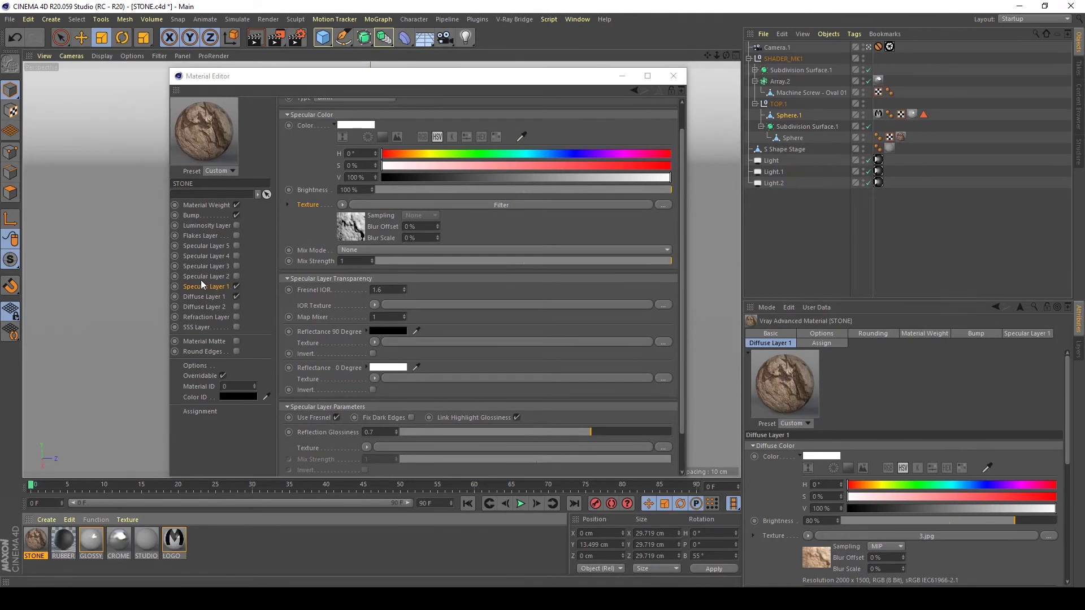
- Set the Mix Strength of the Specular Layer 1 texture to 0.5 and start a new render
drag(589, 263, 571, 263)
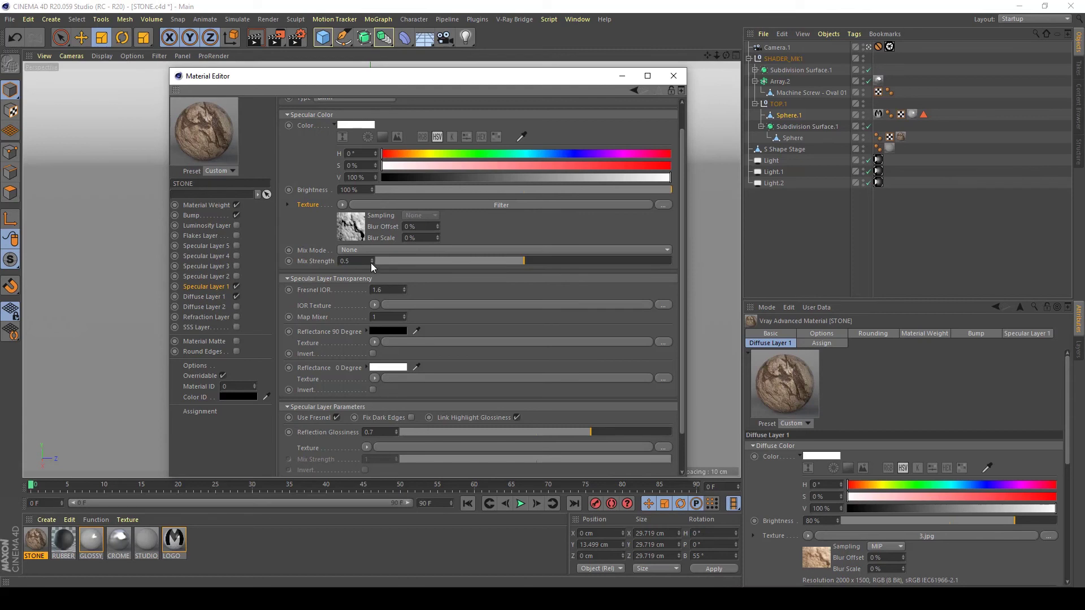
click(278, 41)
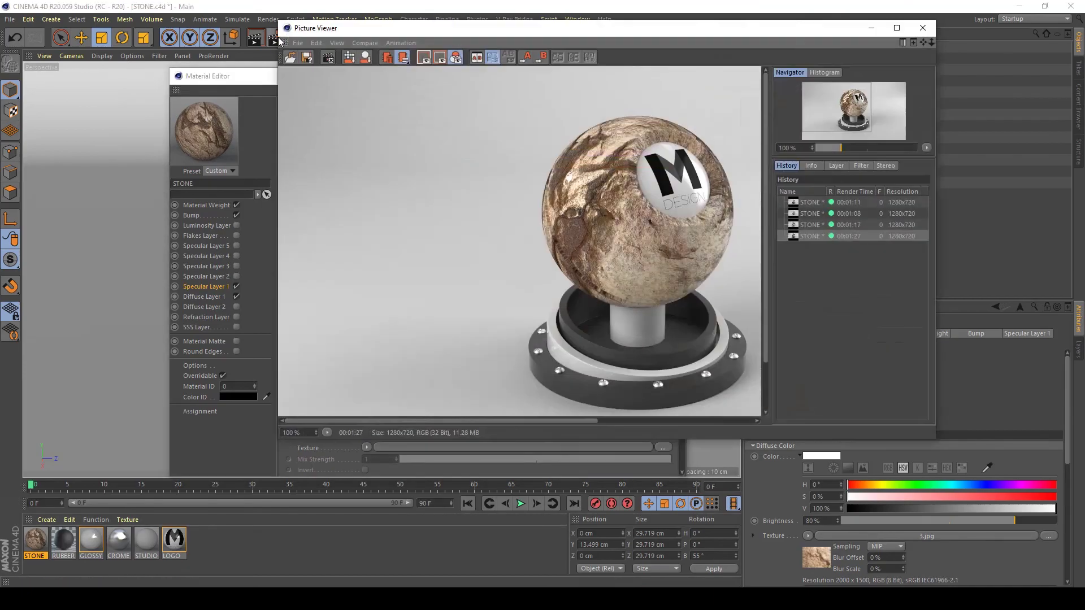